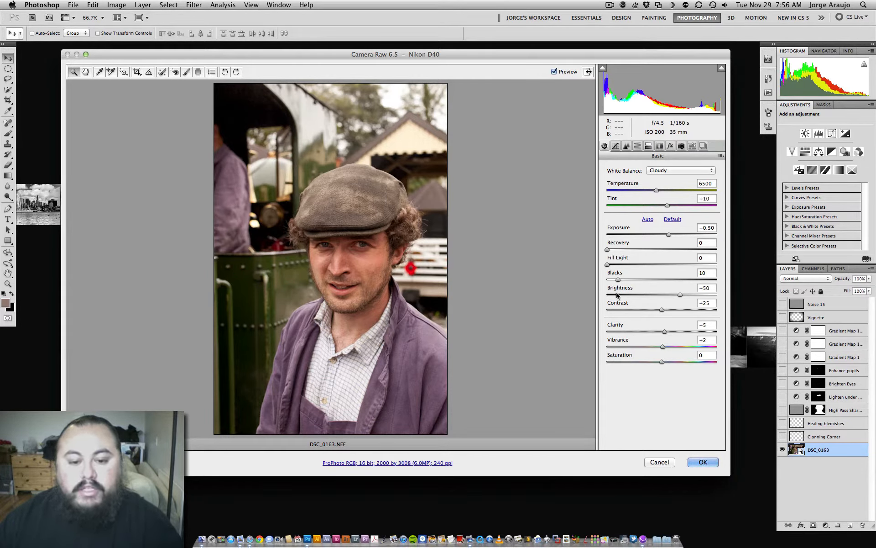
Cancel the raw image settings and display the portrait document in full-screen mode.
left_click(663, 463)
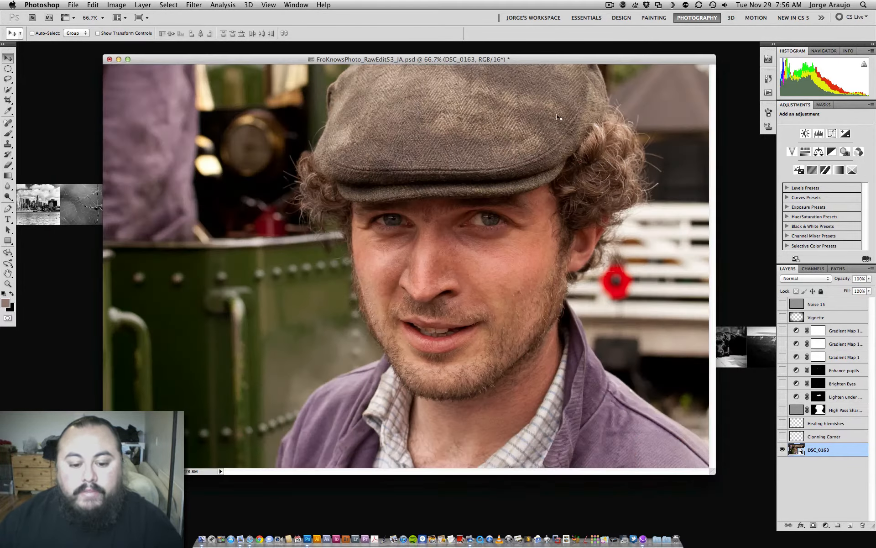
left_click_drag(454, 58, 446, 59)
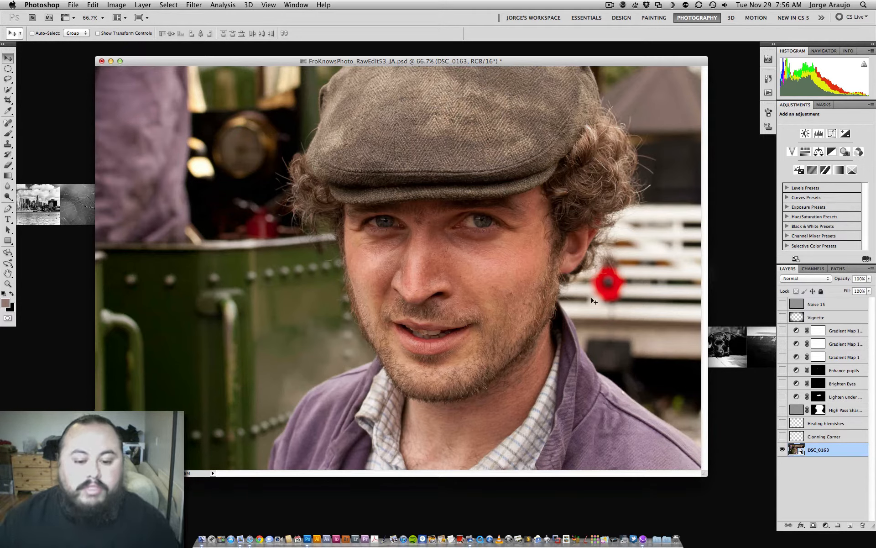
key("f")
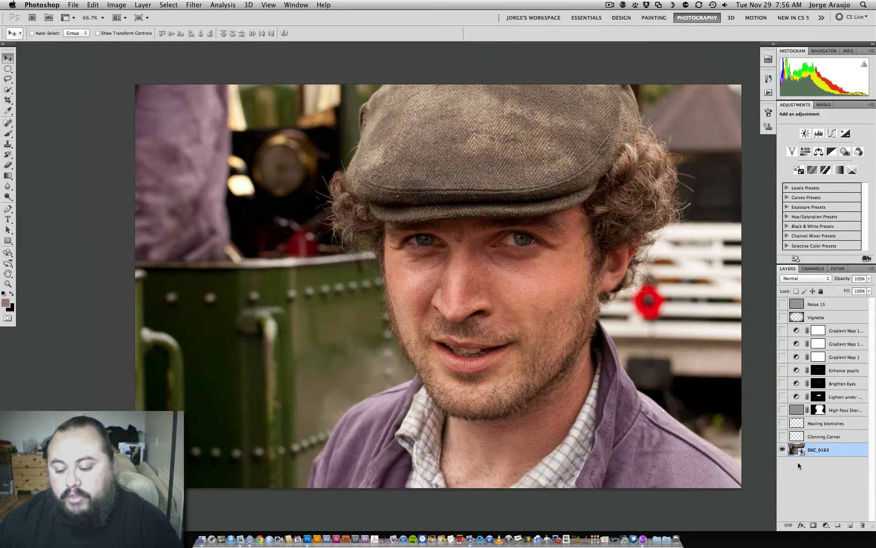
Make the Clonning Corner and Healing blemishes layers visible above the base photo.
left_click(783, 436)
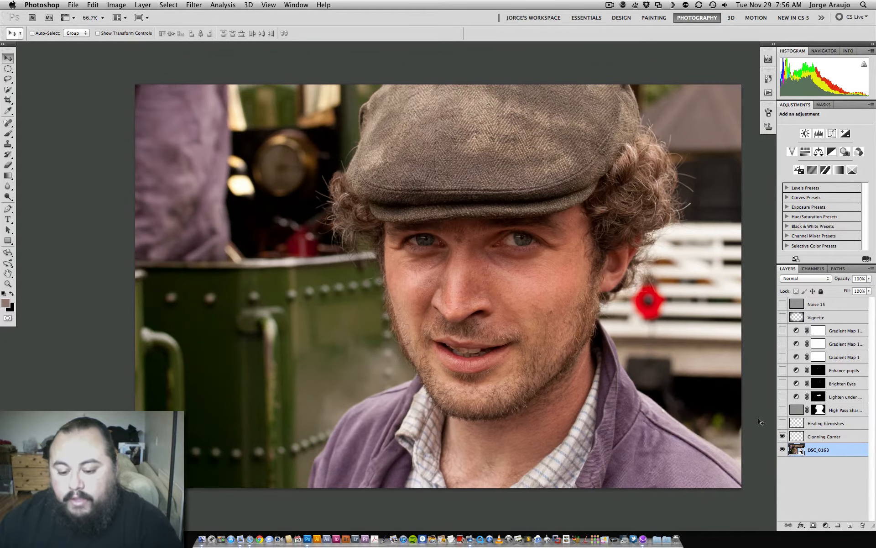
key("super+1")
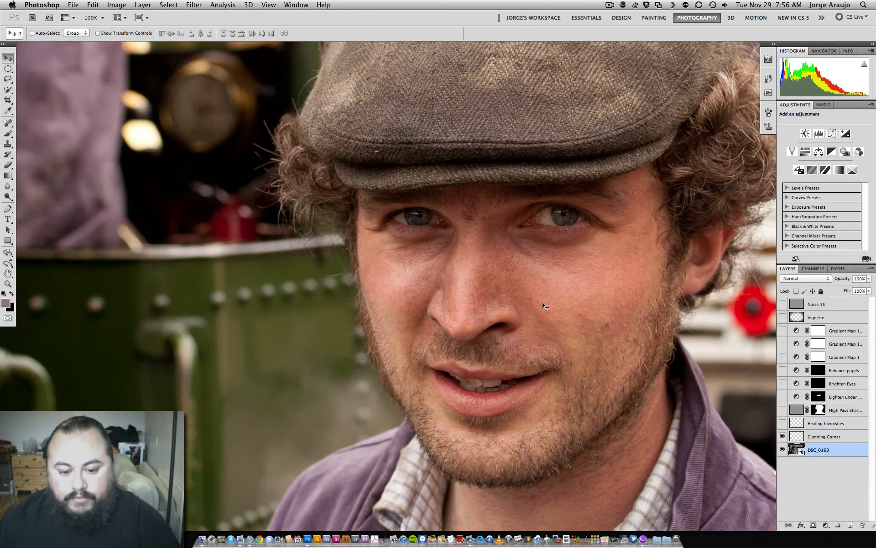
left_click_drag(542, 303, 498, 295)
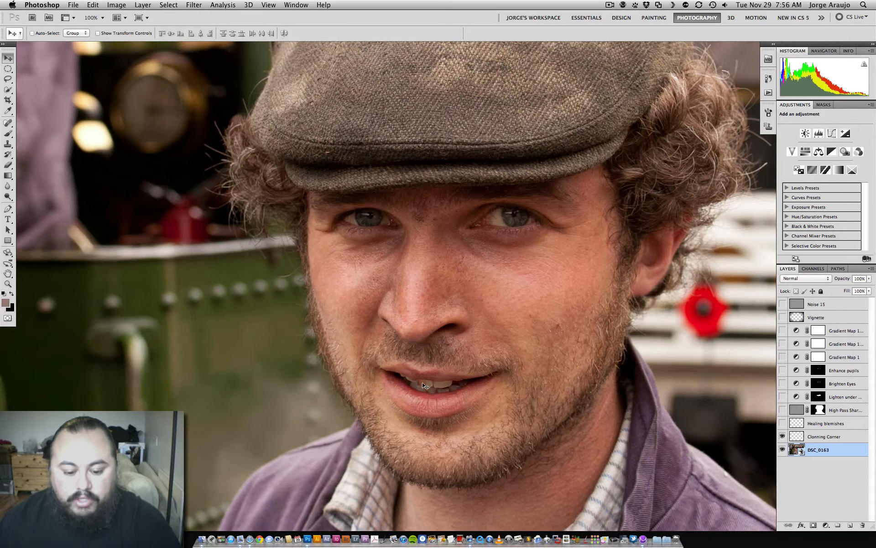
scroll(457, 382, "up", 1)
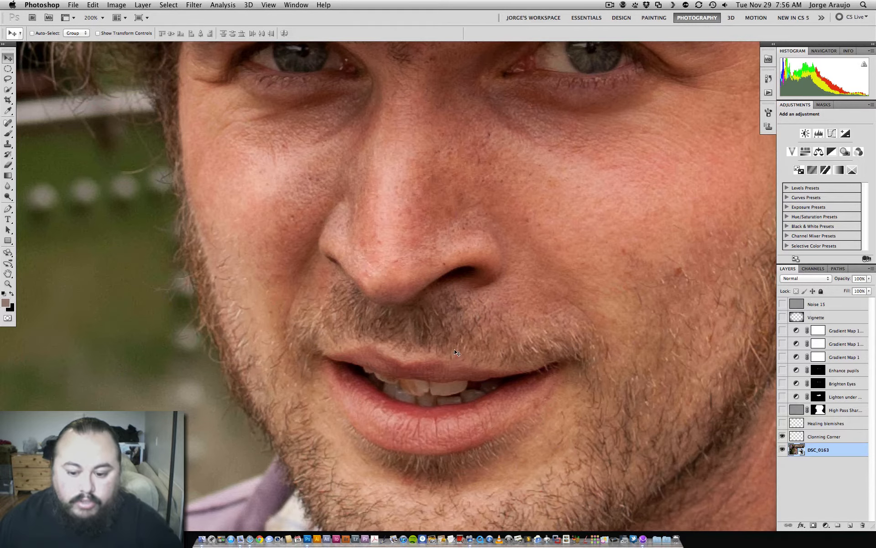
scroll(500, 389, "up", 4)
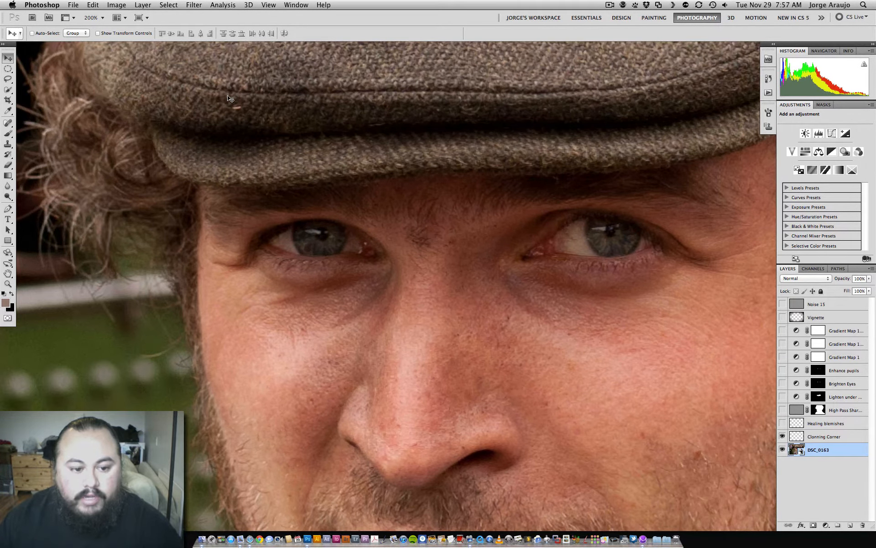
left_click(783, 423)
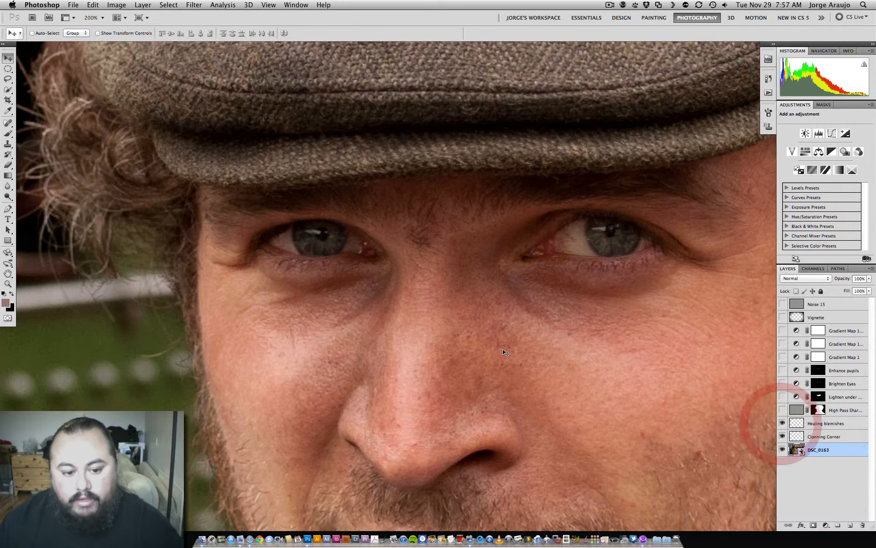
Compare the teeth and skin close up with the Healing blemishes layer hidden and shown.
left_click_drag(459, 398, 456, 217)
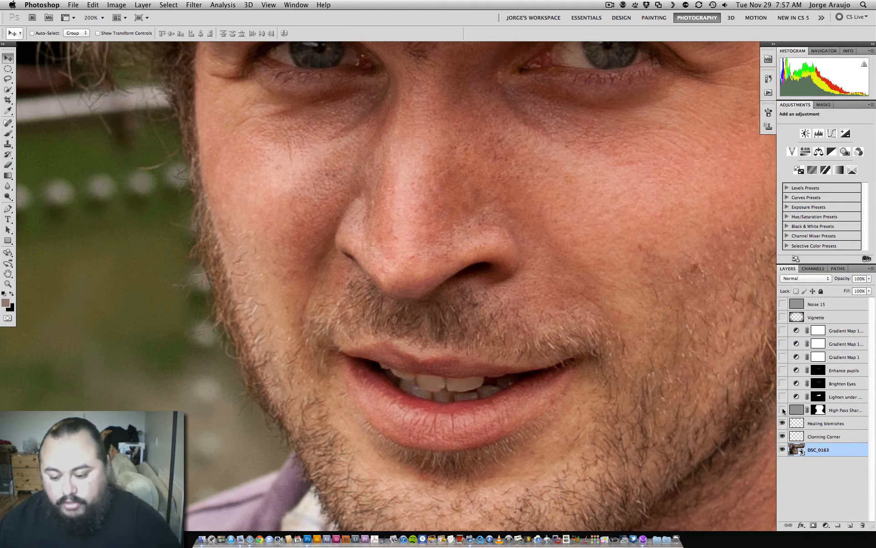
left_click(782, 423)
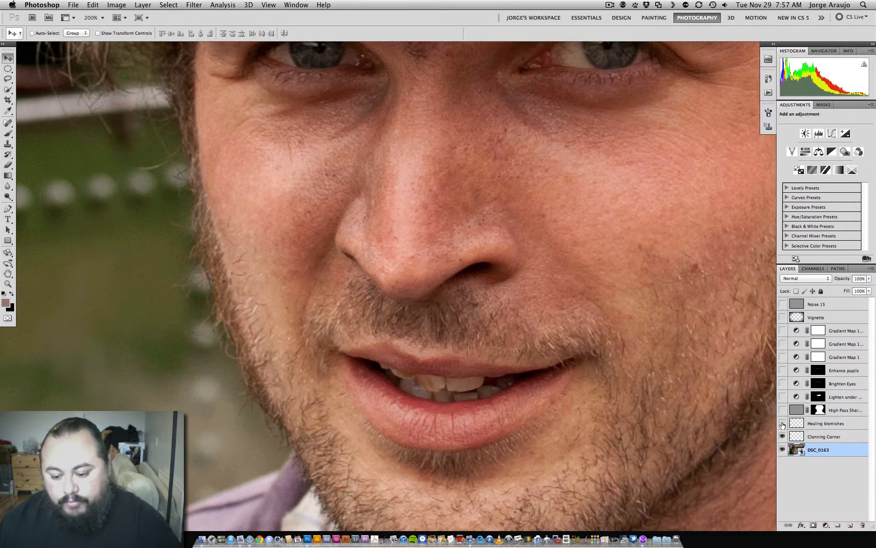
left_click(783, 423)
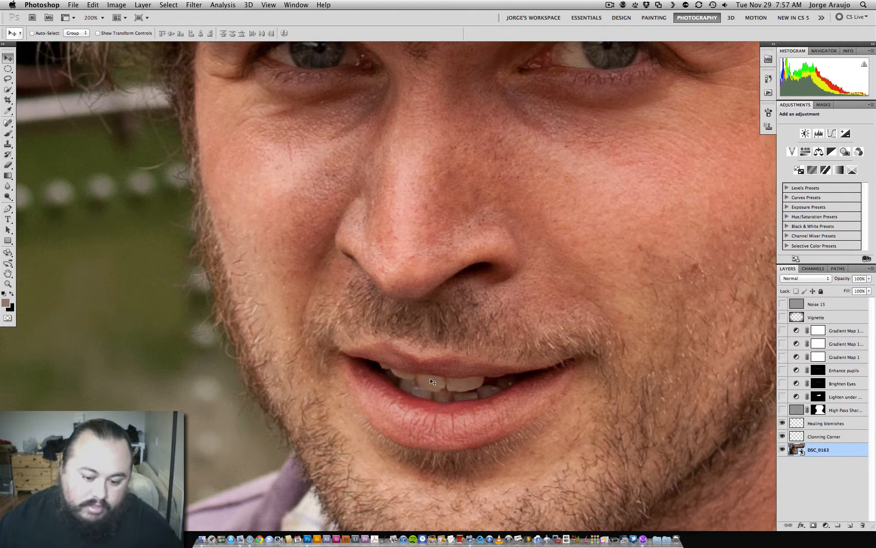
key("super+minus")
left_click_drag(442, 284, 436, 344)
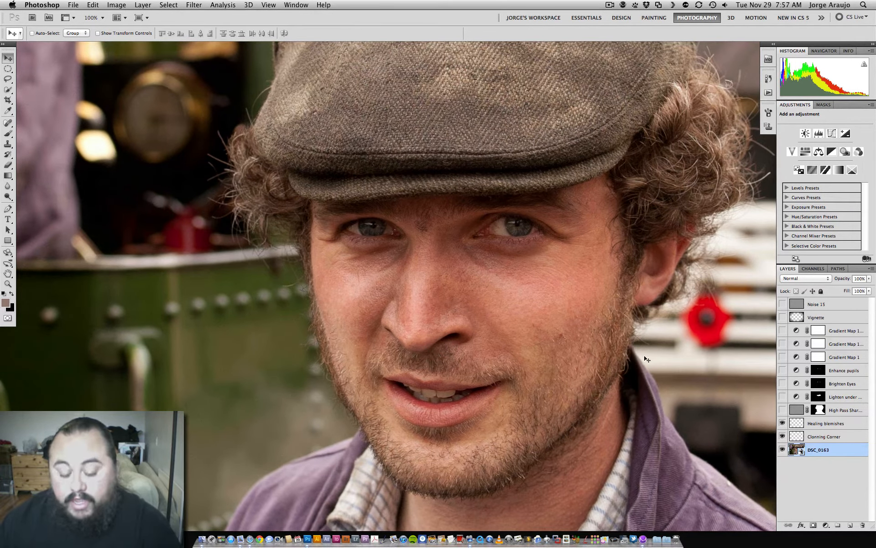
key("super+minus")
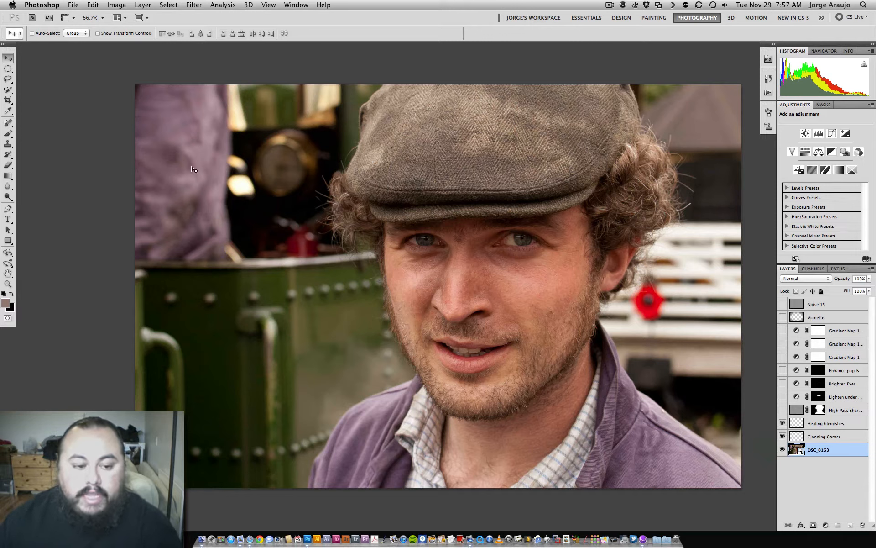
left_click(194, 5)
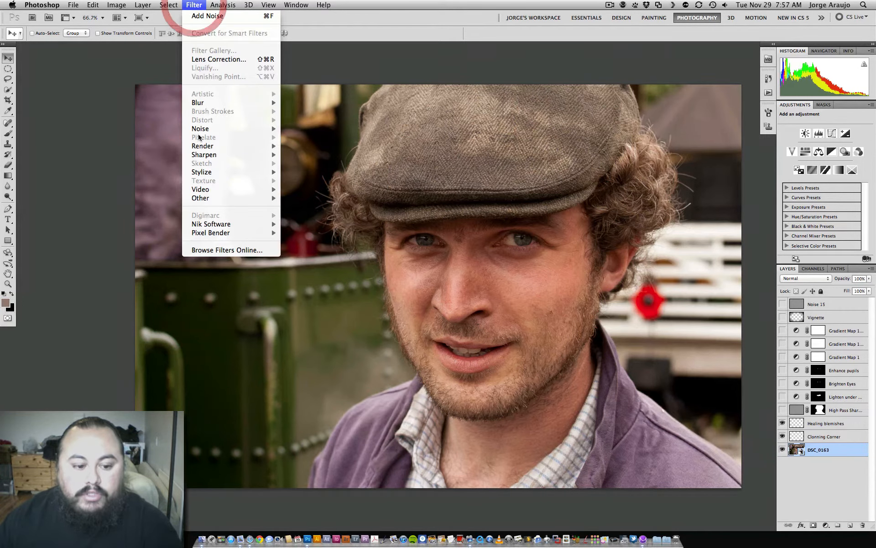
mouse_move(203, 201)
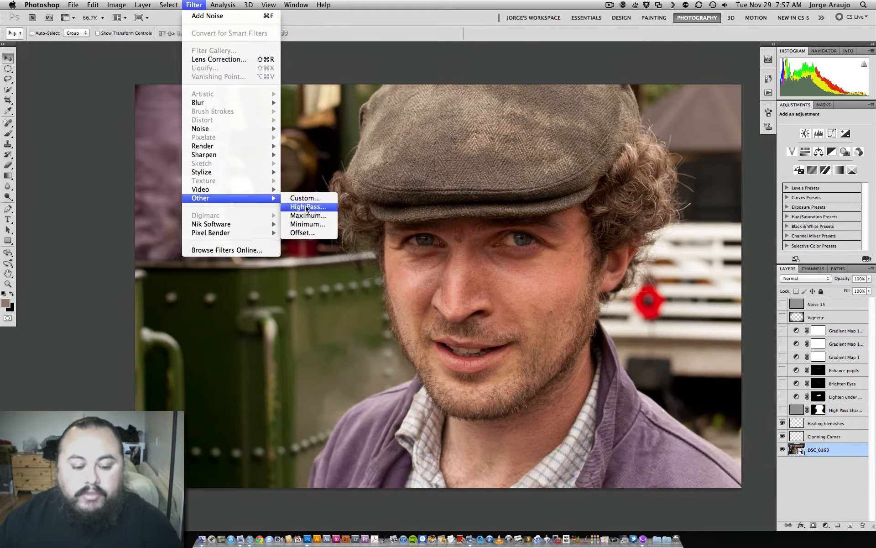
left_click(75, 200)
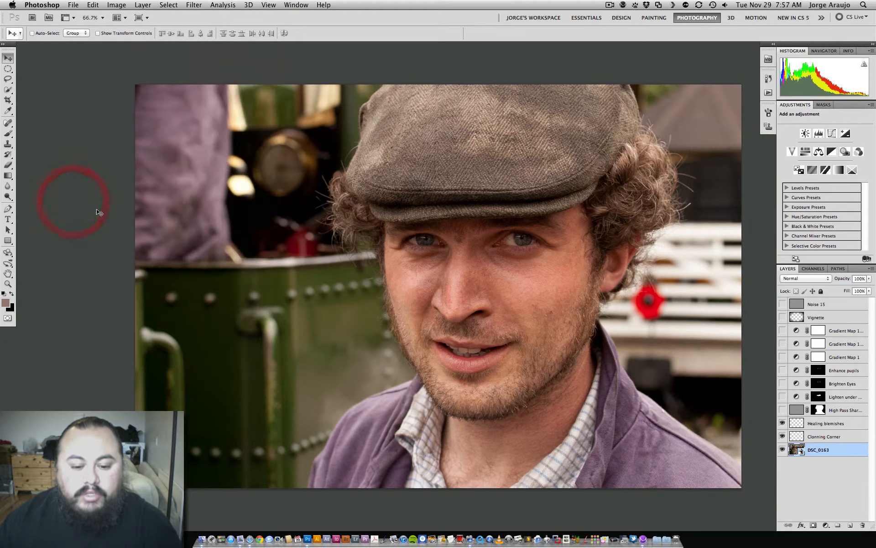
Make the High Pass sharpening layer visible while viewing the face at 100%.
key("super+plus")
left_click_drag(570, 319, 510, 313)
left_click(782, 410)
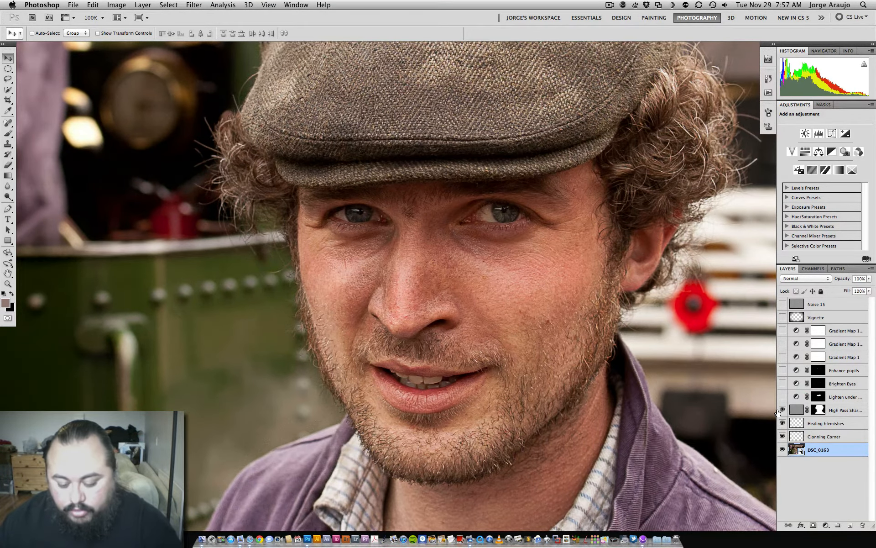
key("super+plus")
key("super+minus")
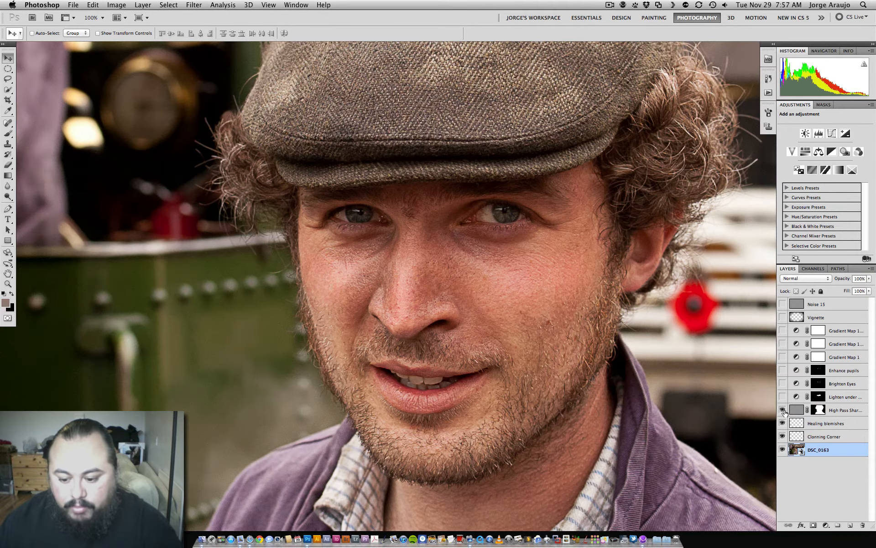
Compare the facial detail with the High Pass sharpening layer off and on, at 100% and 300% zoom.
left_click(783, 411)
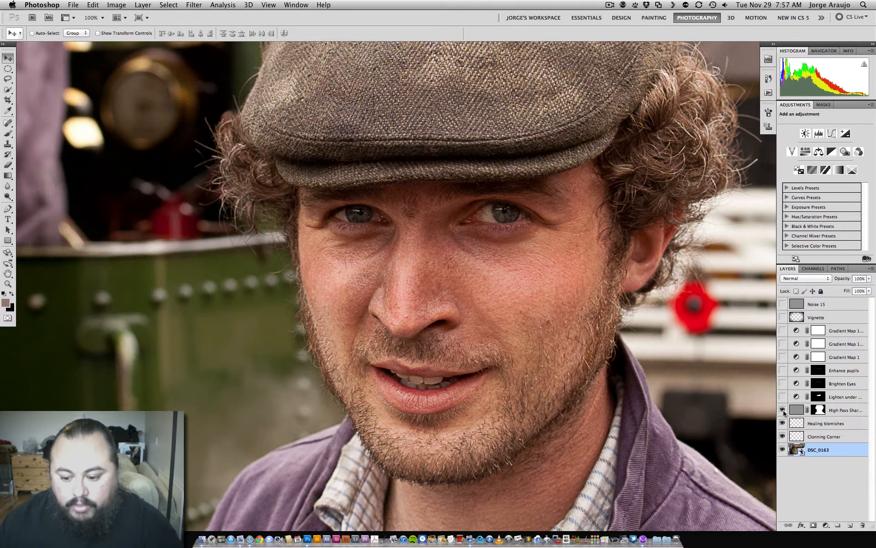
left_click(783, 410)
key("super+plus")
key("super+plus")
left_click(627, 269)
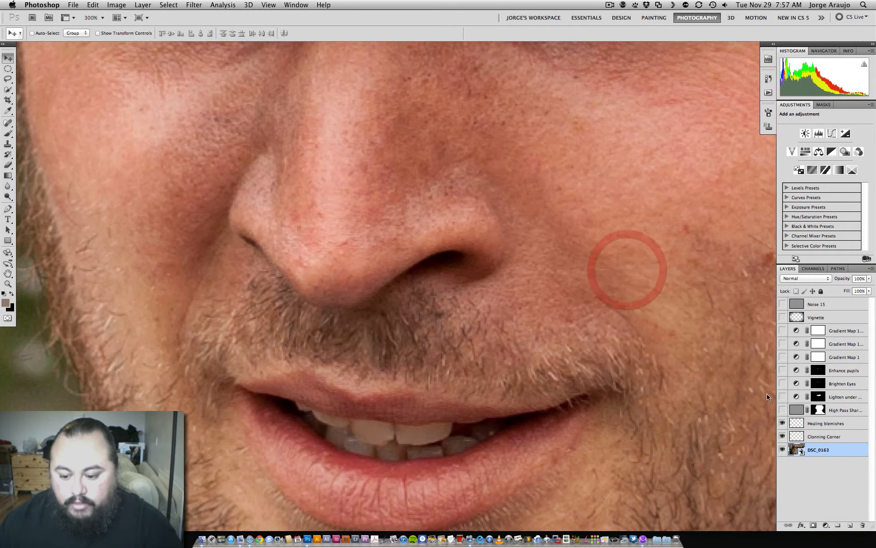
left_click(783, 410)
left_click(782, 410)
left_click(783, 410)
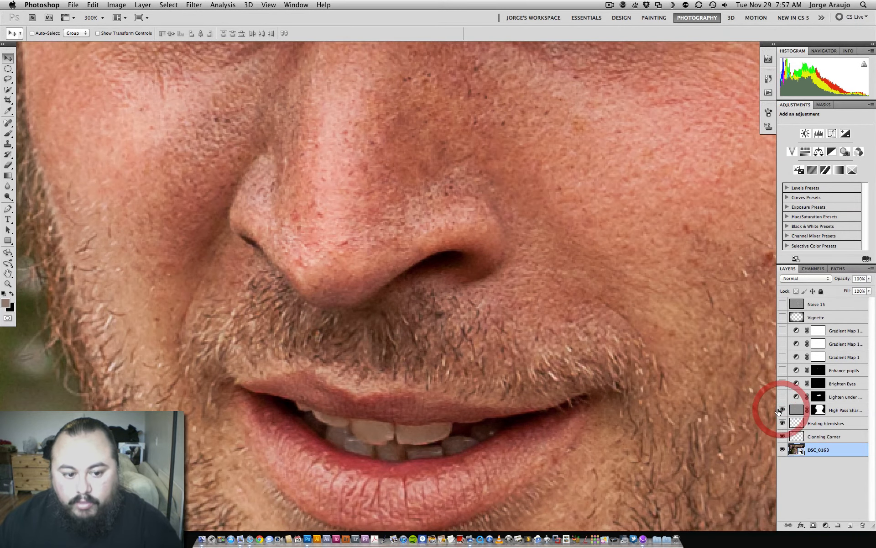
key("super+minus")
key("super+minus")
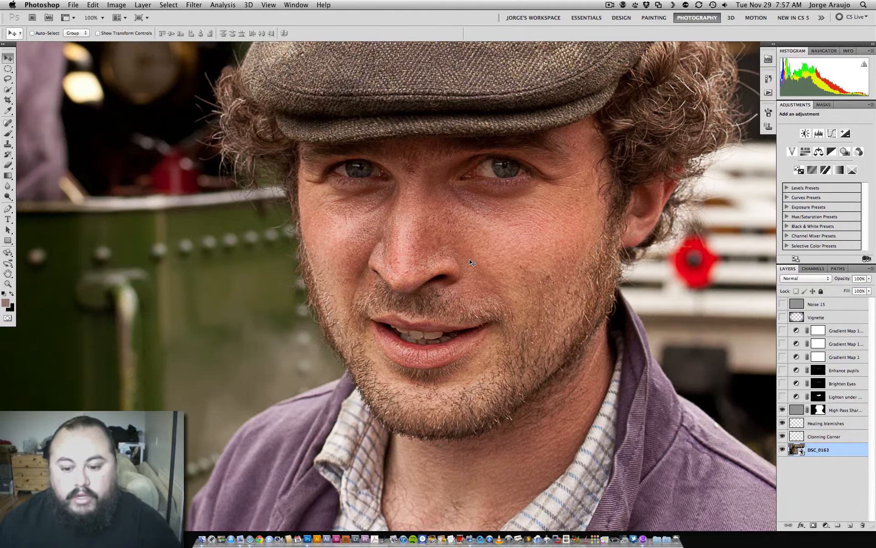
key("super+minus")
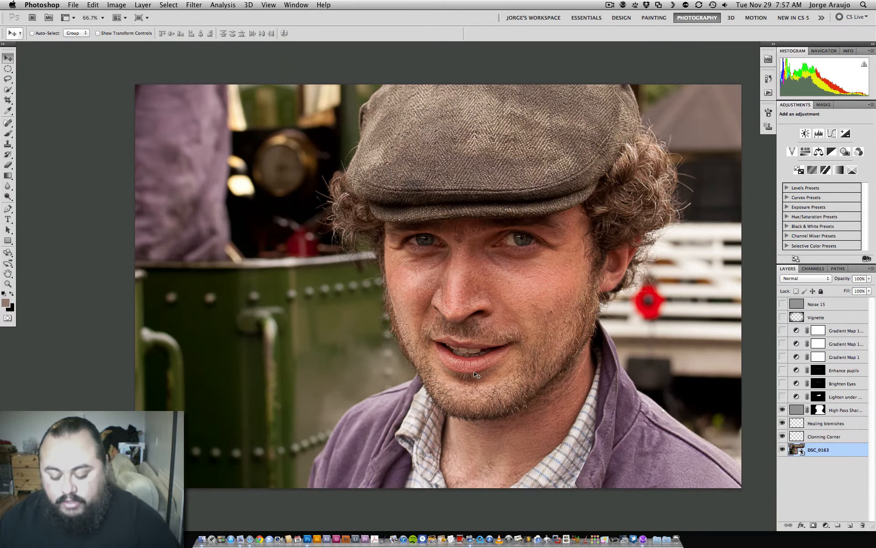
Check the High Pass layer's mask by disabling and re-enabling it while viewing the background beside the face.
key("super+plus")
key("super+plus")
left_click_drag(357, 363, 529, 322)
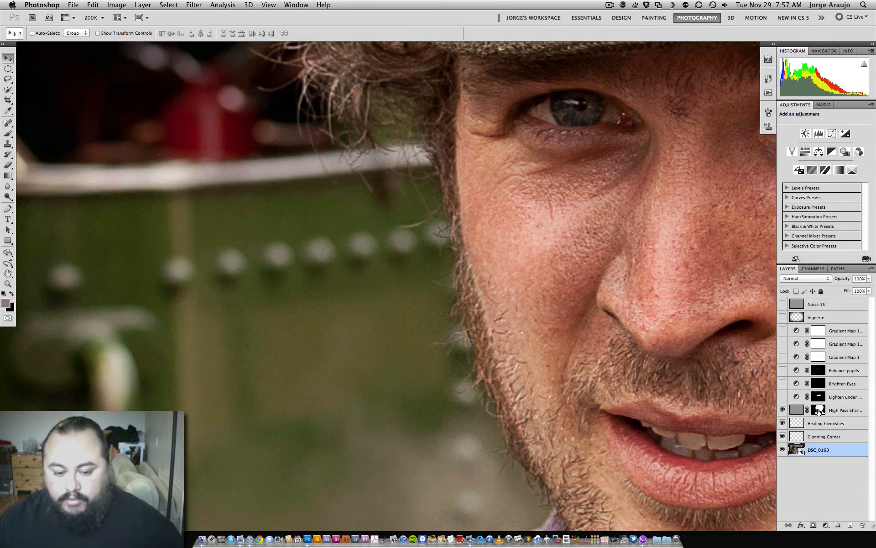
left_click(820, 411, "shift")
left_click(819, 411, "shift")
key("super+minus")
key("super+minus")
key("super+minus")
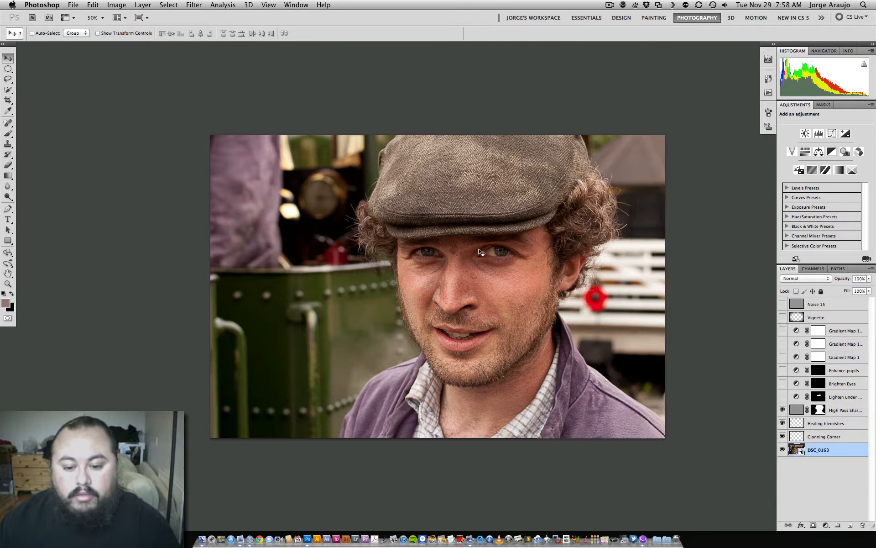
Select the Gradient Map 1 layer with the black-teal-white gradient and make it visible.
left_click(843, 357)
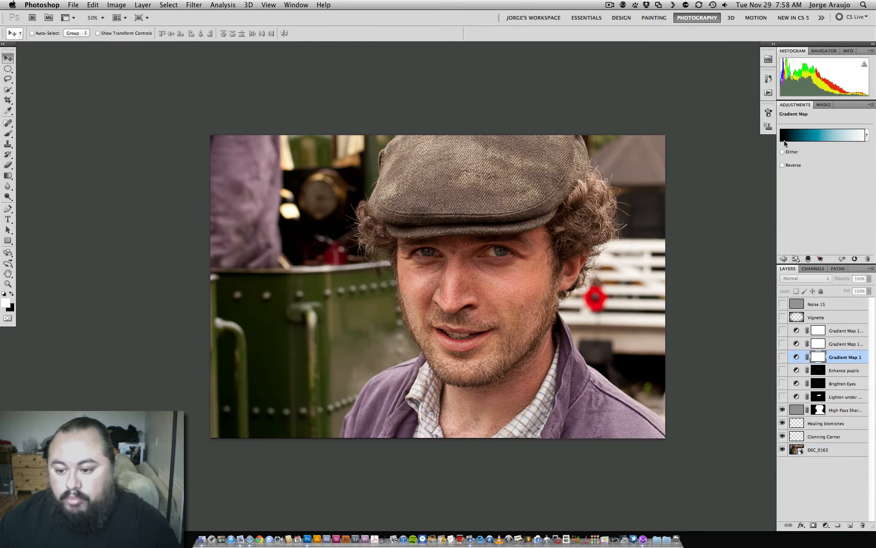
left_click(783, 357)
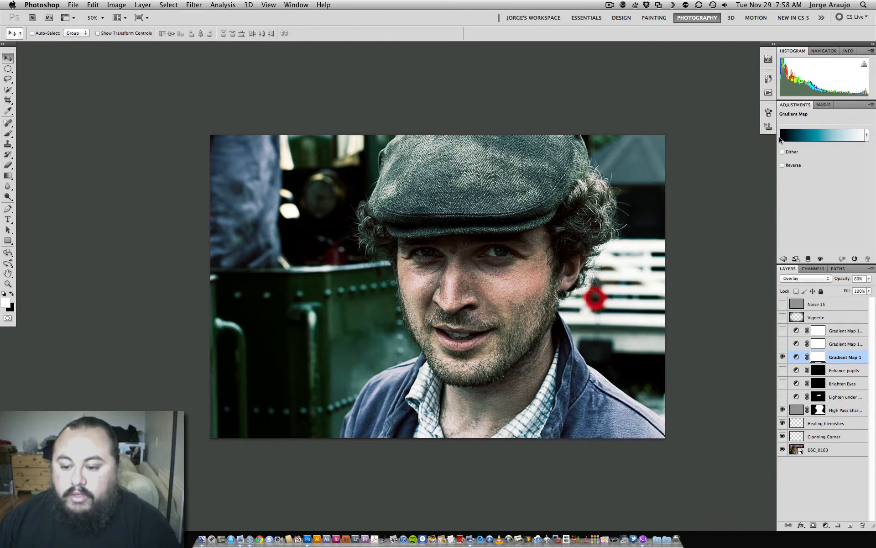
left_click(817, 149)
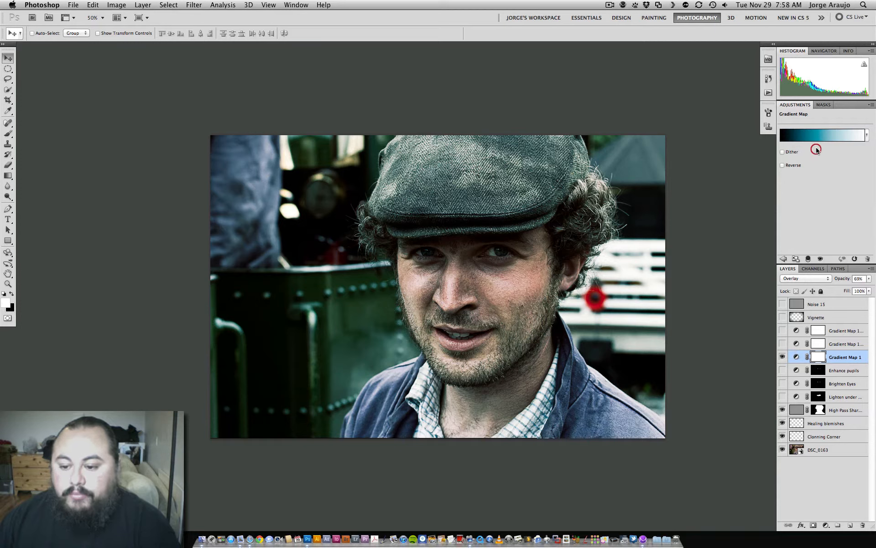
left_click(823, 154)
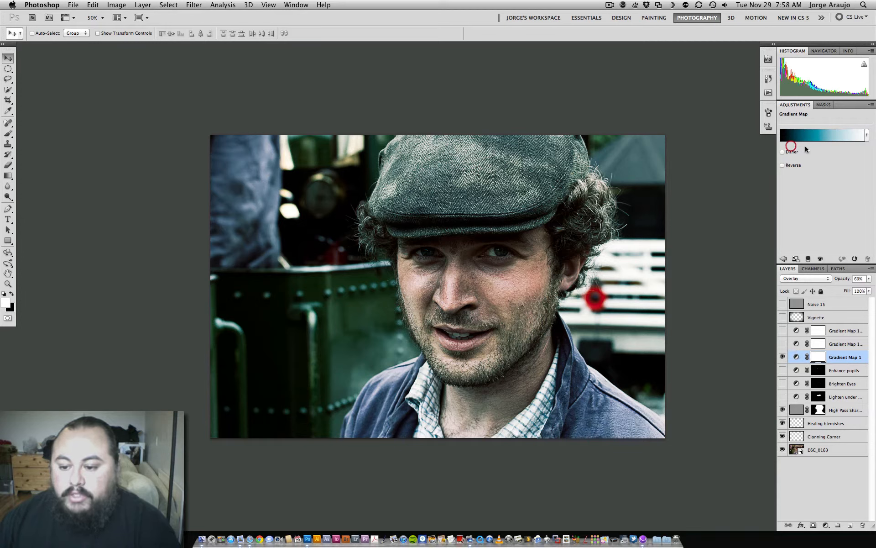
left_click(858, 147)
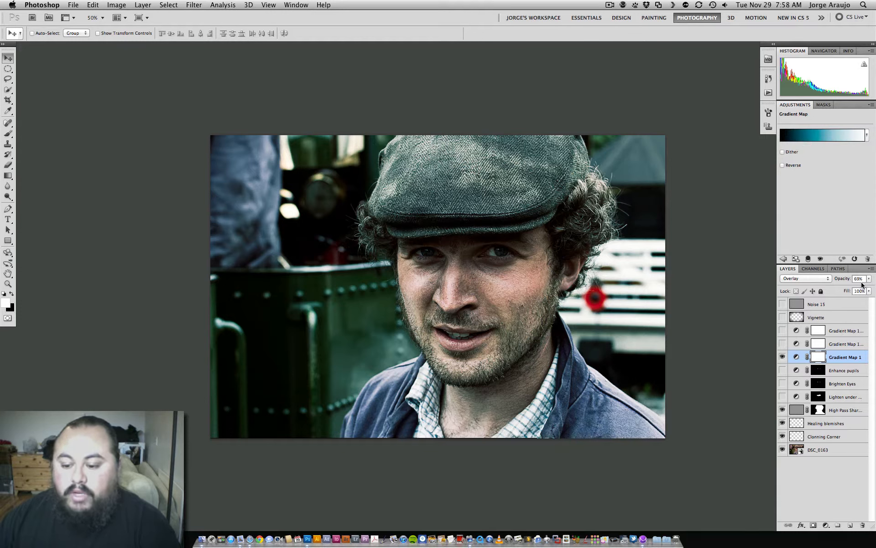
Select the black-to-white gradient map layer above Gradient Map 1, make it visible and compare the image without and with it.
left_click(845, 345)
left_click(782, 343)
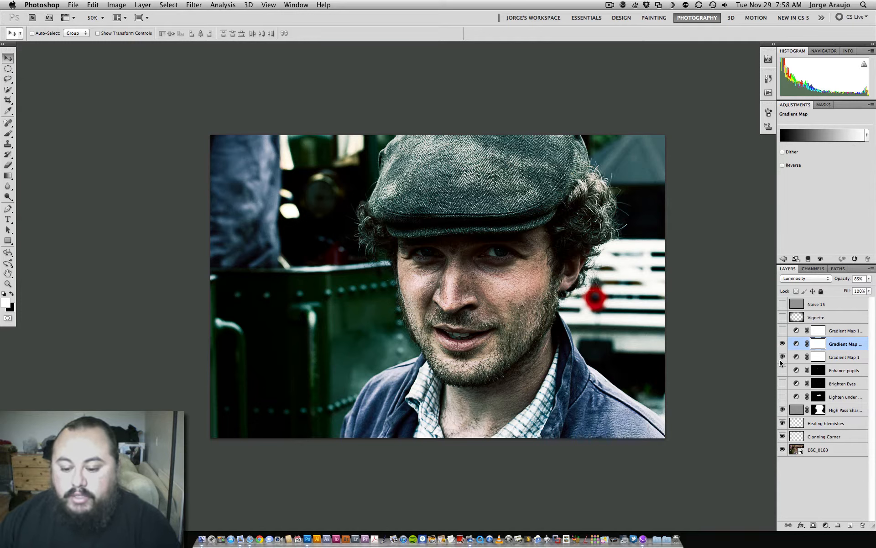
left_click(783, 344)
left_click(783, 345)
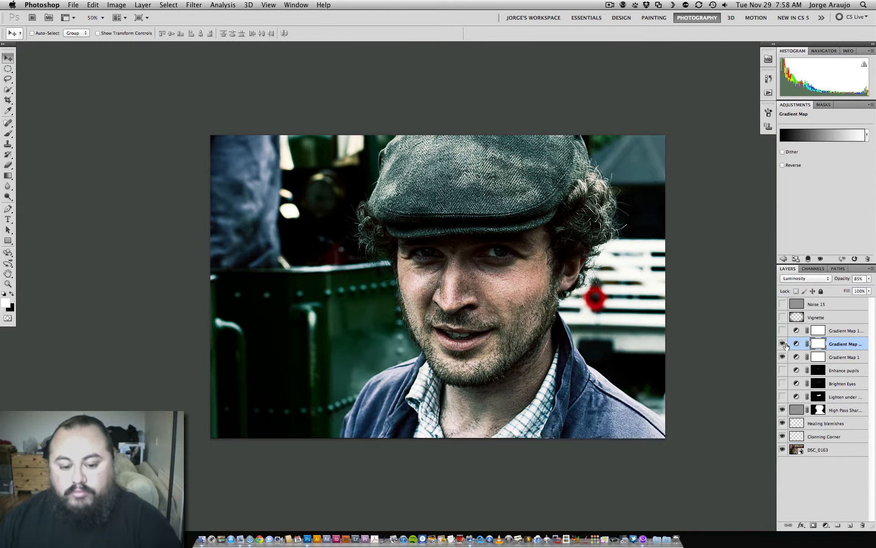
Select the topmost gradient map layer with the black-orange-yellow gradient and make it visible.
left_click(843, 330)
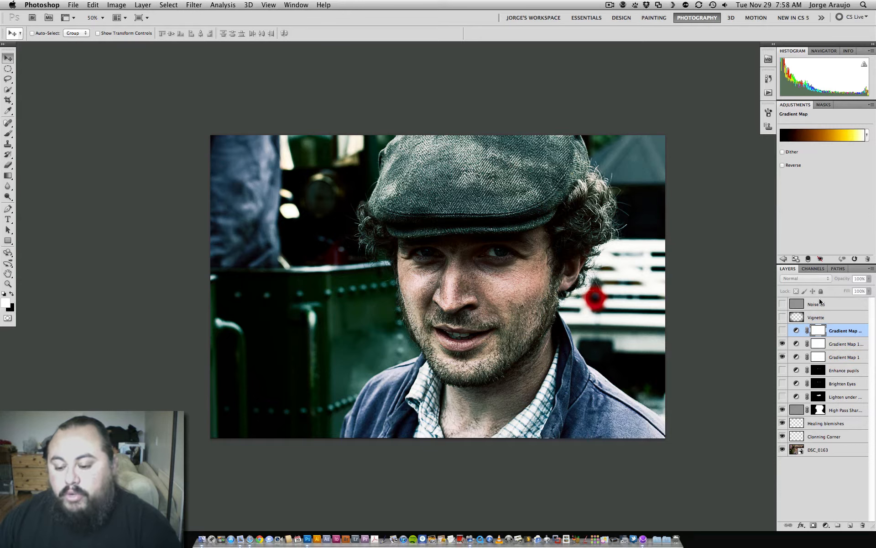
left_click(783, 331)
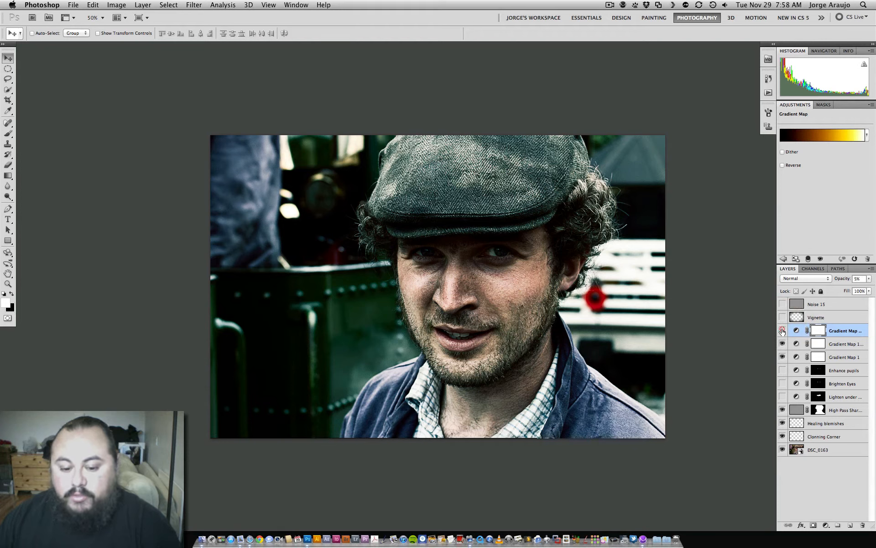
Compare the image without and with the topmost gradient map layer, leaving it visible.
left_click(783, 330)
left_click(783, 331)
left_click(783, 331)
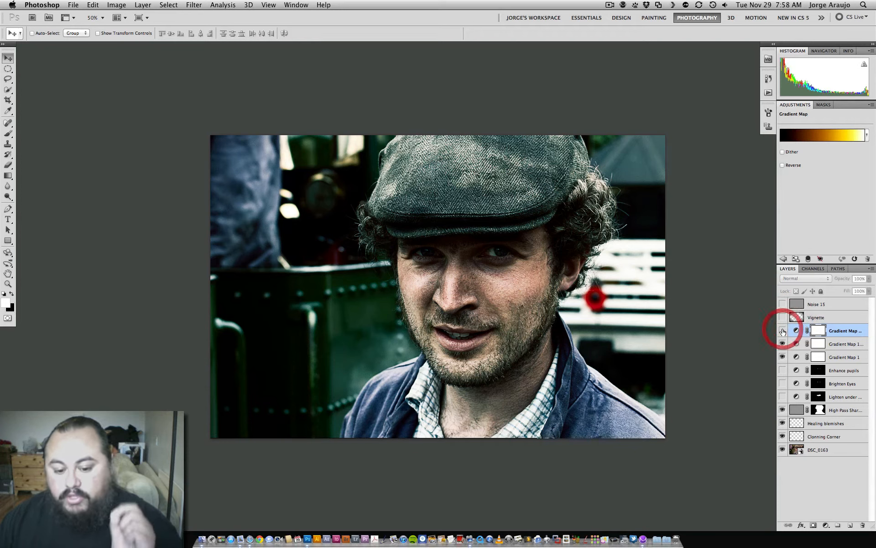
left_click(783, 331)
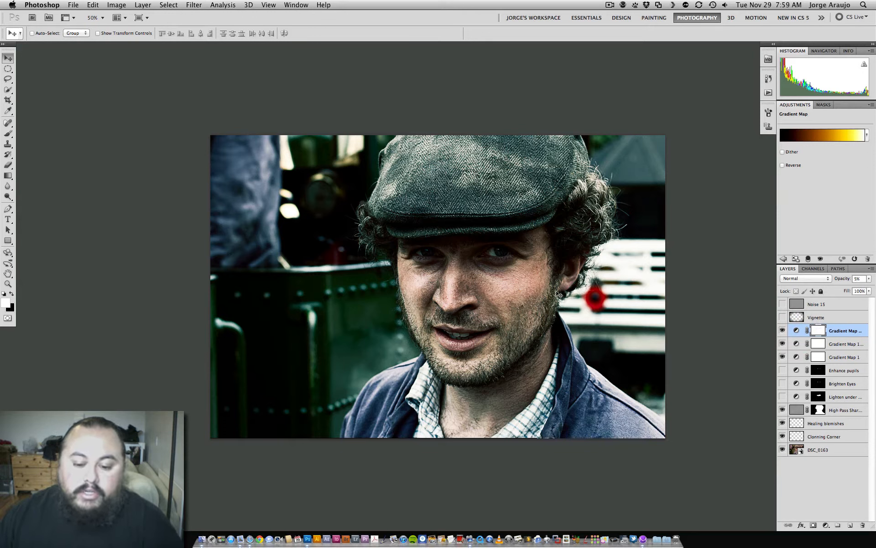
Select the "Lighten under" curves layer, make it visible and compare the image without and with it.
left_click(846, 396)
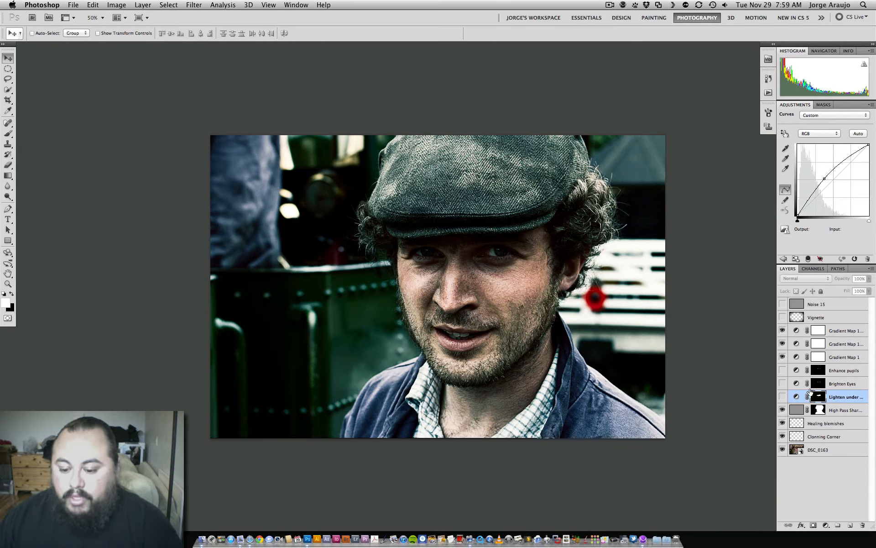
left_click(783, 397)
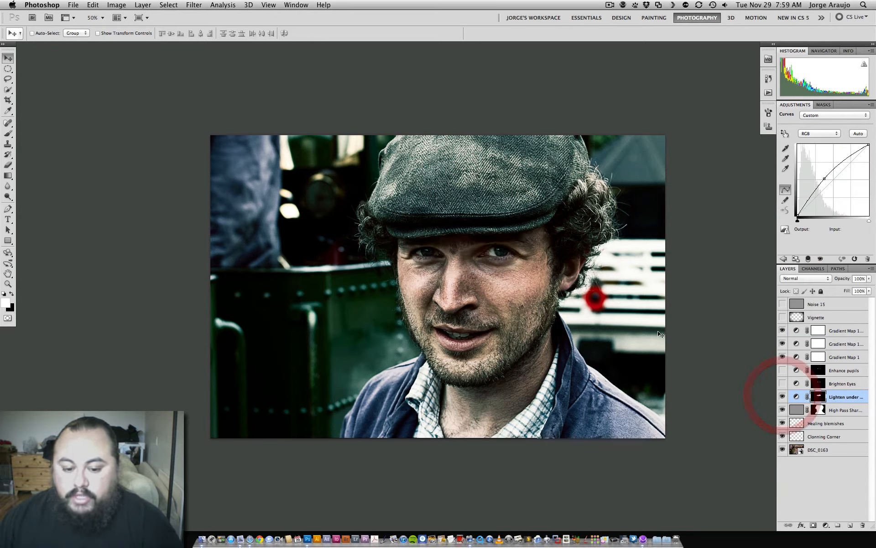
left_click(782, 396)
left_click(783, 396)
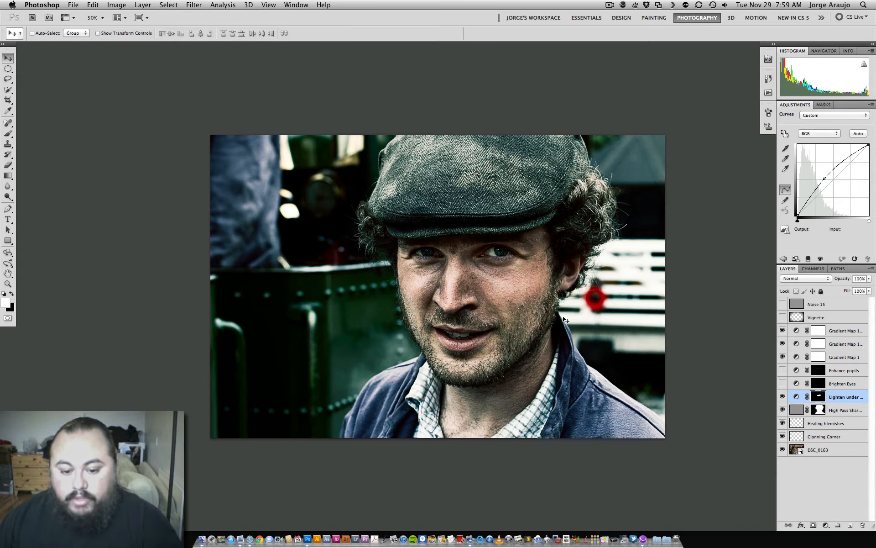
Select the Brighten Eyes layer, make it and Enhance pupils visible, and compare the image without and with Brighten Eyes.
left_click(845, 384)
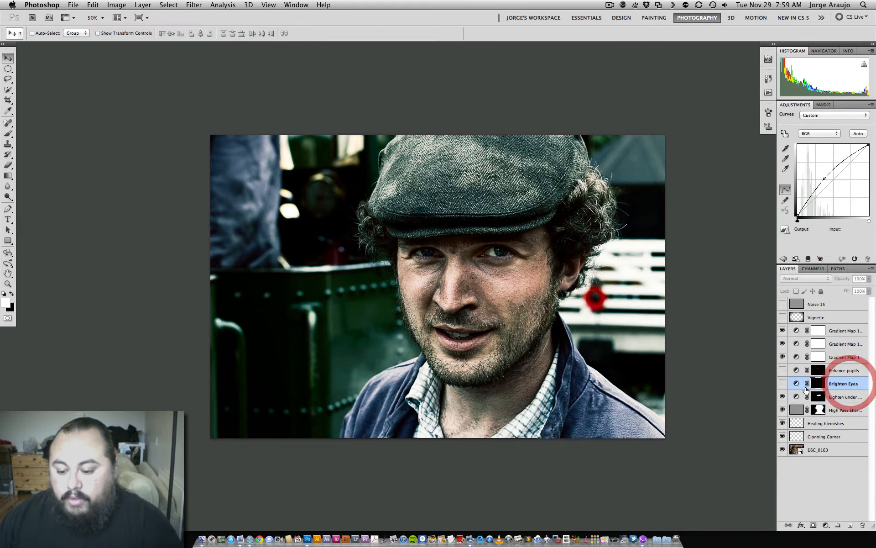
left_click(783, 384)
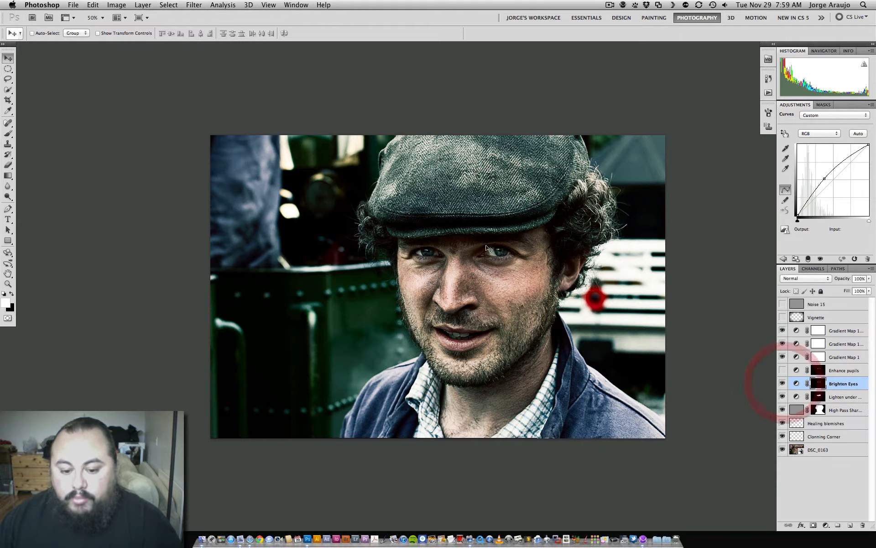
left_click(782, 370)
left_click(782, 384)
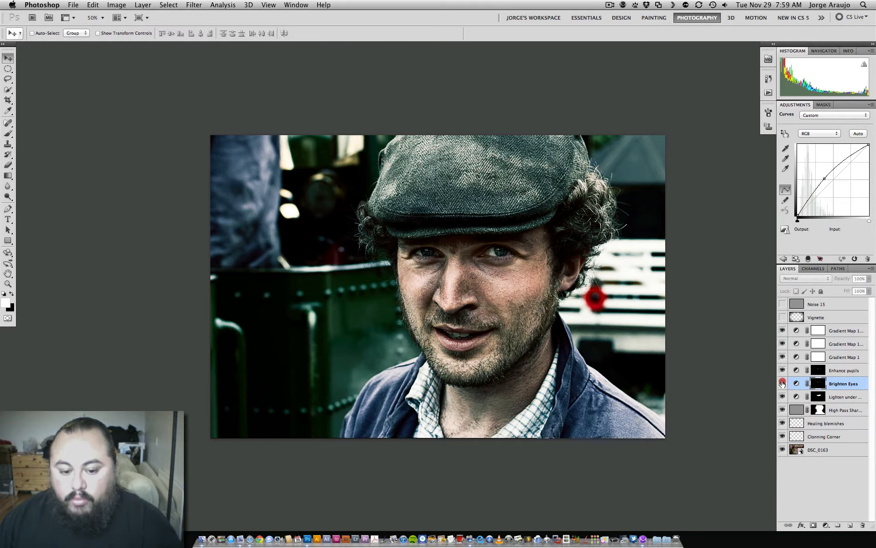
left_click(782, 382)
left_click(783, 381)
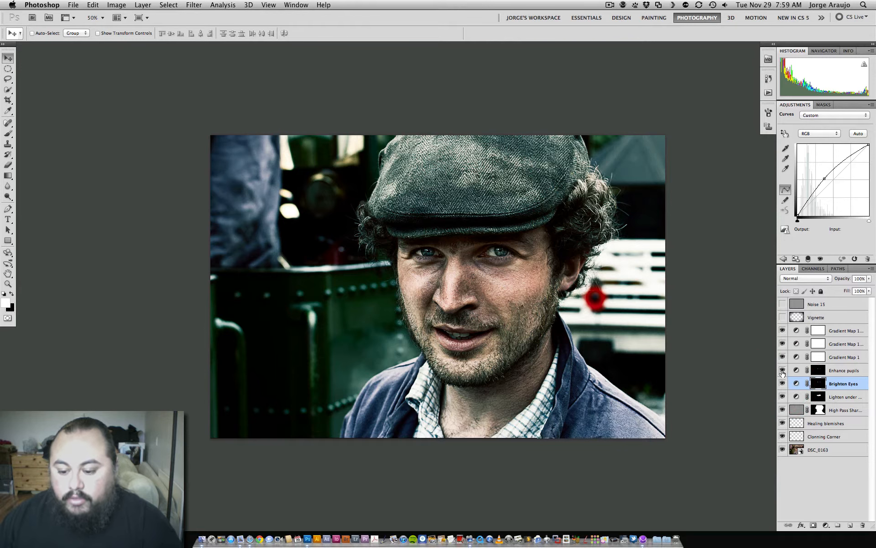
Compare the eyes without and with the Enhance pupils layer, leaving it visible and selected.
left_click(783, 371)
left_click(783, 371)
left_click(783, 371)
left_click(783, 371)
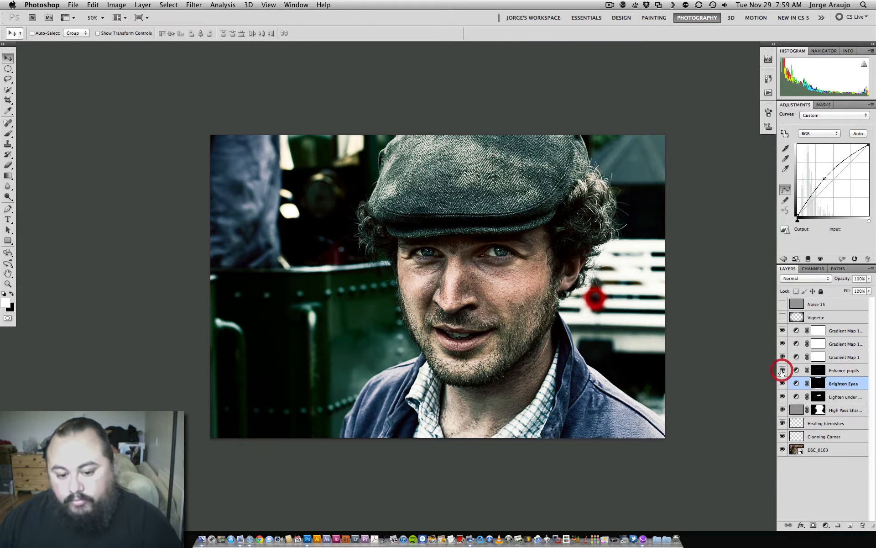
left_click(845, 370)
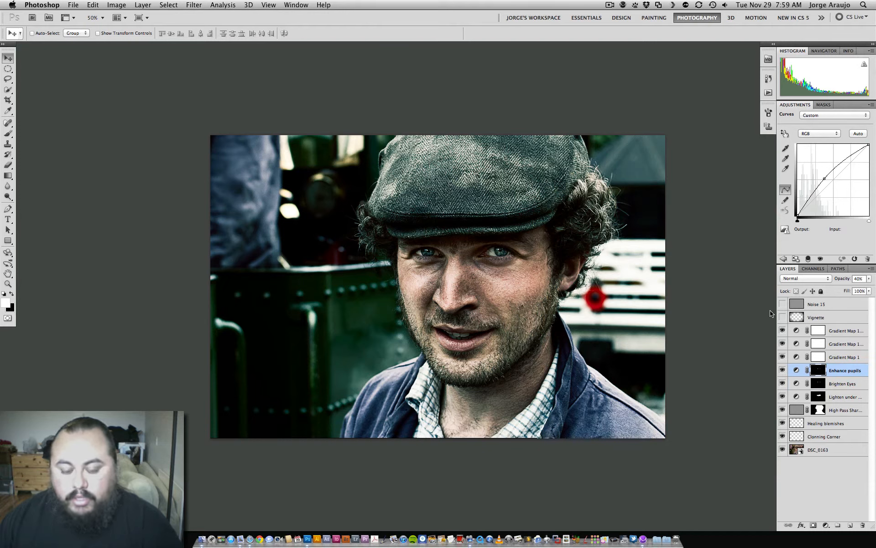
Select the Vignette layer, make it visible and compare the image edges without and with it several times.
left_click(824, 318)
left_click(783, 318)
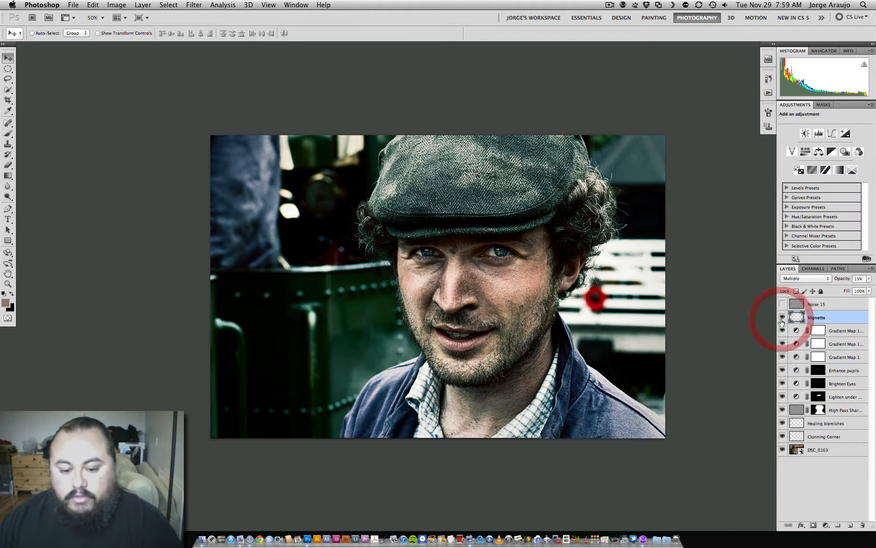
left_click(783, 319)
left_click(783, 318)
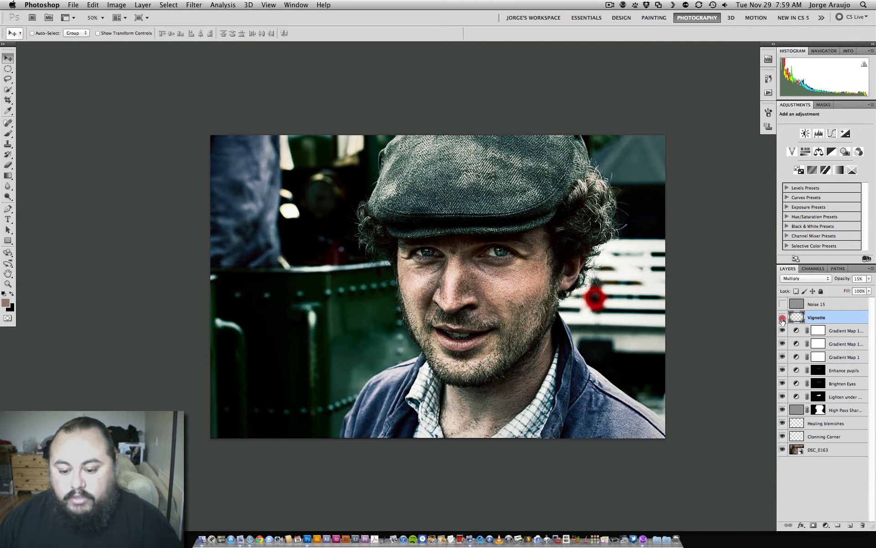
left_click(782, 319)
left_click(782, 318)
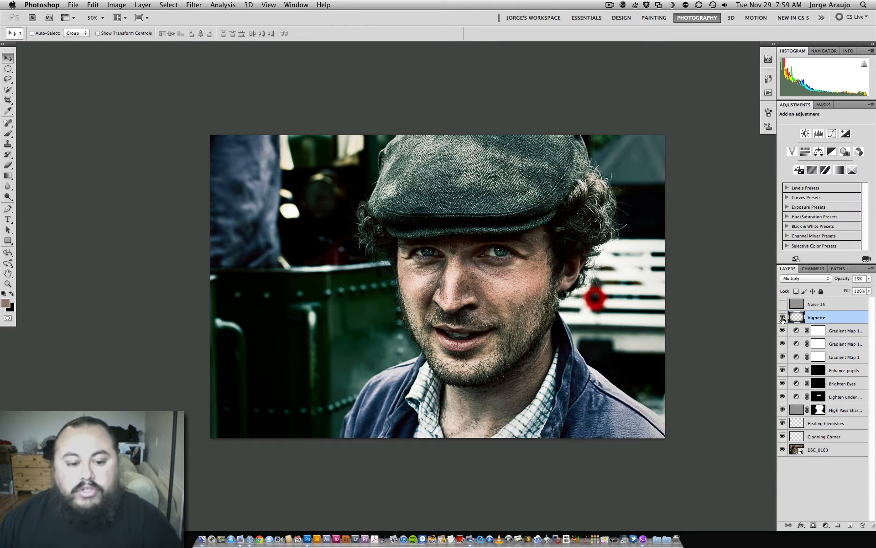
left_click(783, 318)
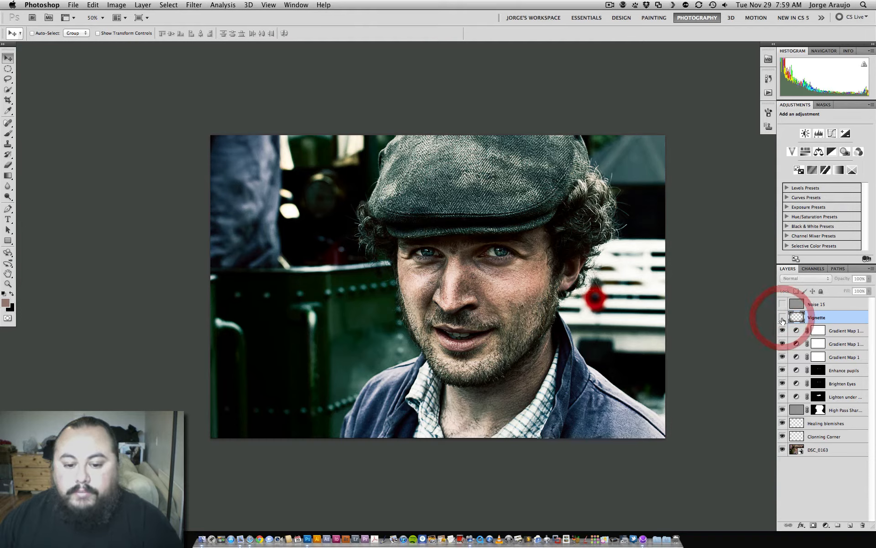
left_click(782, 318)
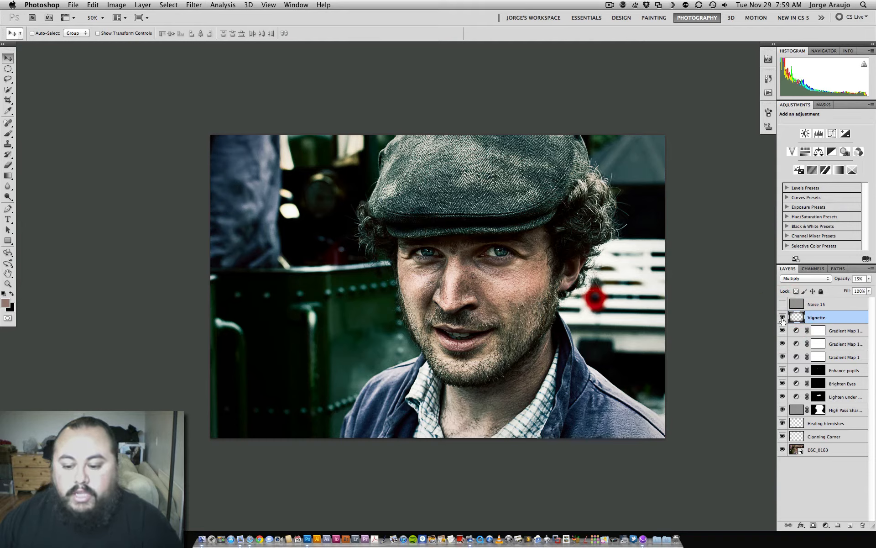
left_click(783, 319)
left_click(783, 319)
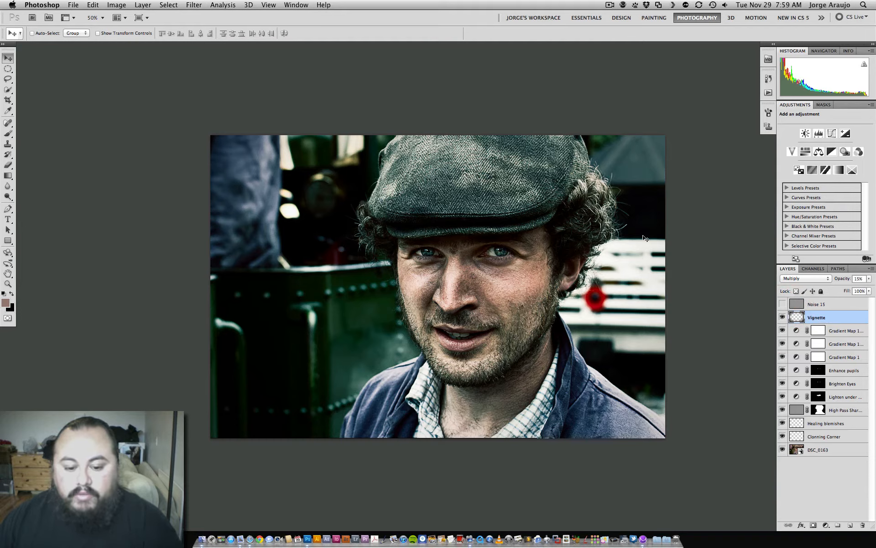
Select the Noise 15 layer, make it visible and check its grain on the face up close, without and with the layer.
left_click(823, 306)
left_click(783, 304)
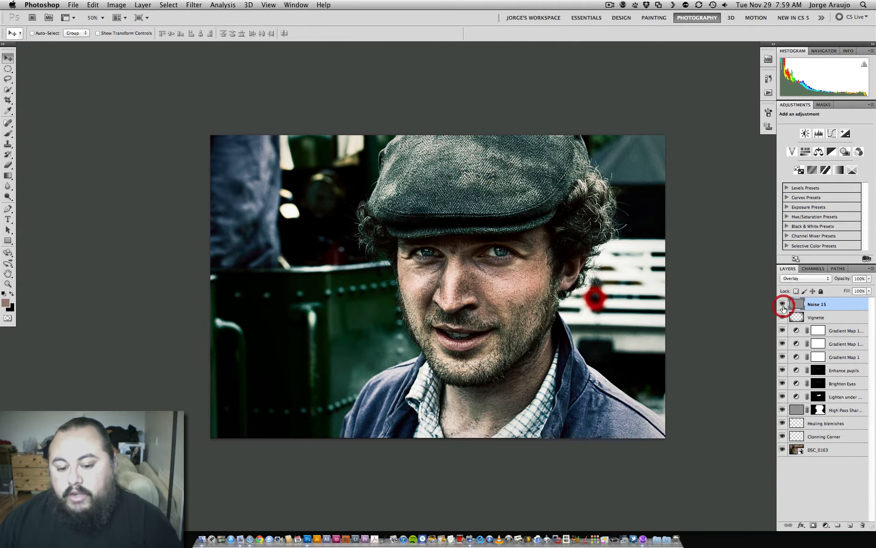
key("super+plus")
key("super+plus")
key("super+plus")
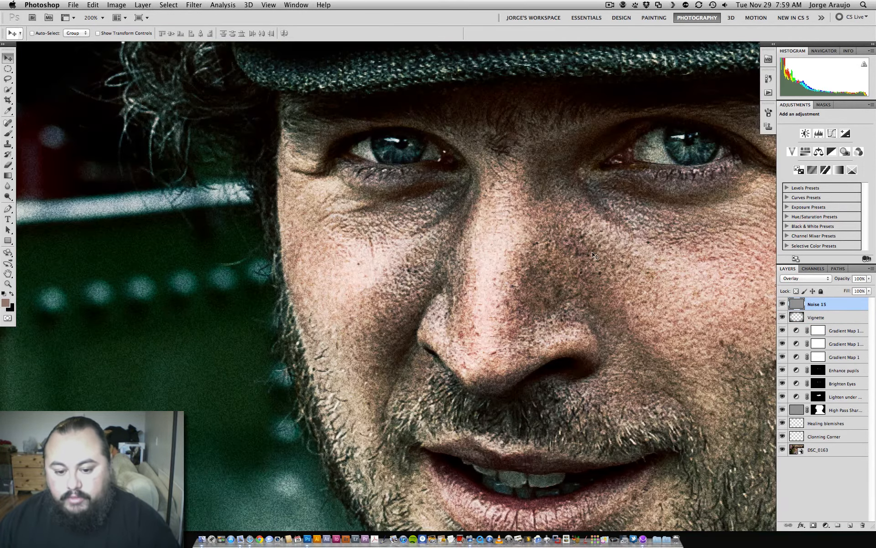
key("super+minus")
left_click(783, 305)
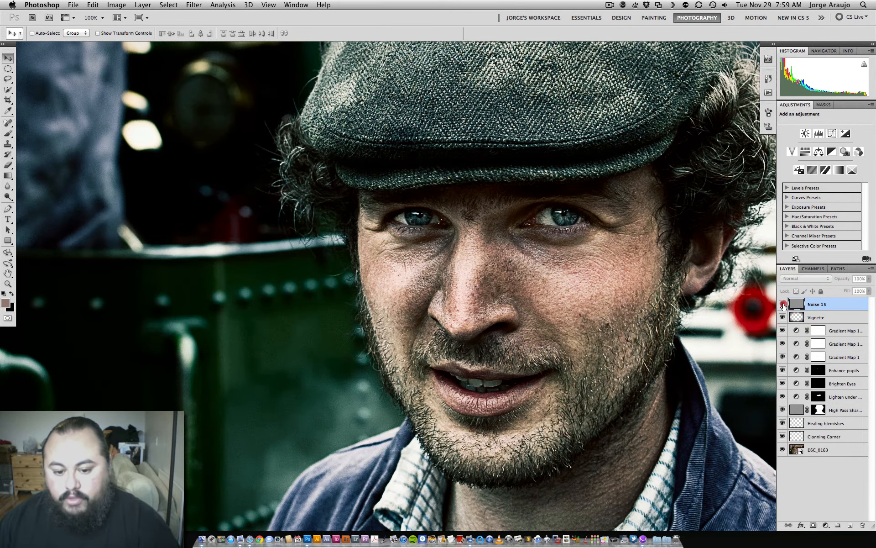
left_click(783, 304)
key("super+minus")
key("super+minus")
key("super+minus")
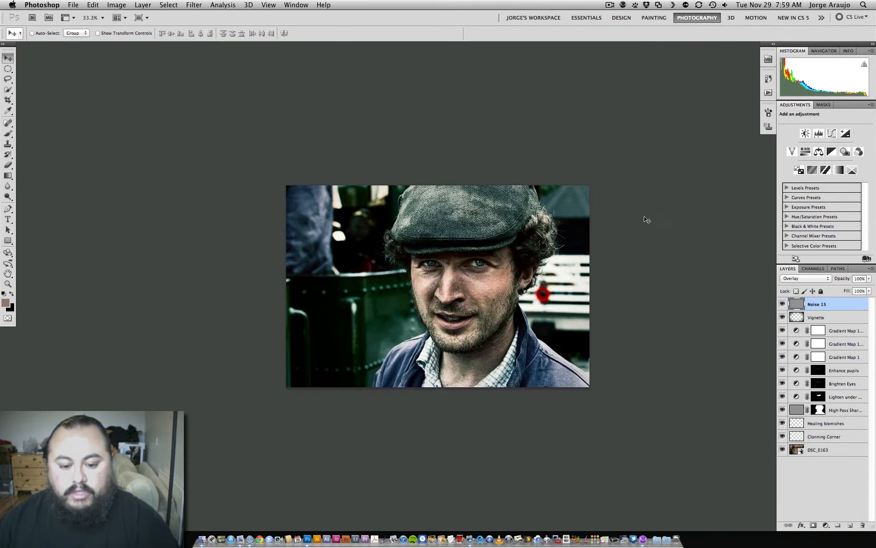
Review the retouched portrait in full-screen view on black at several sizes, and return to the standard workspace view.
key("f")
key("f")
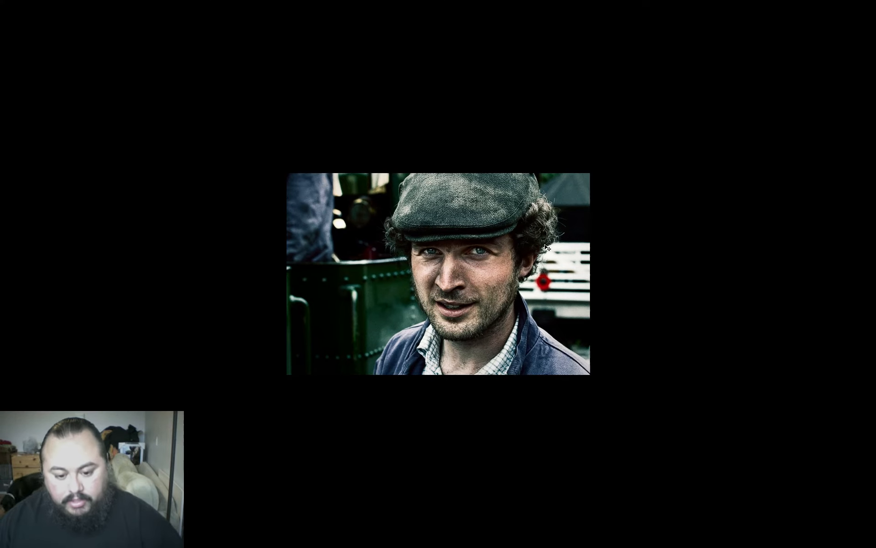
key("super+plus")
key("super+plus")
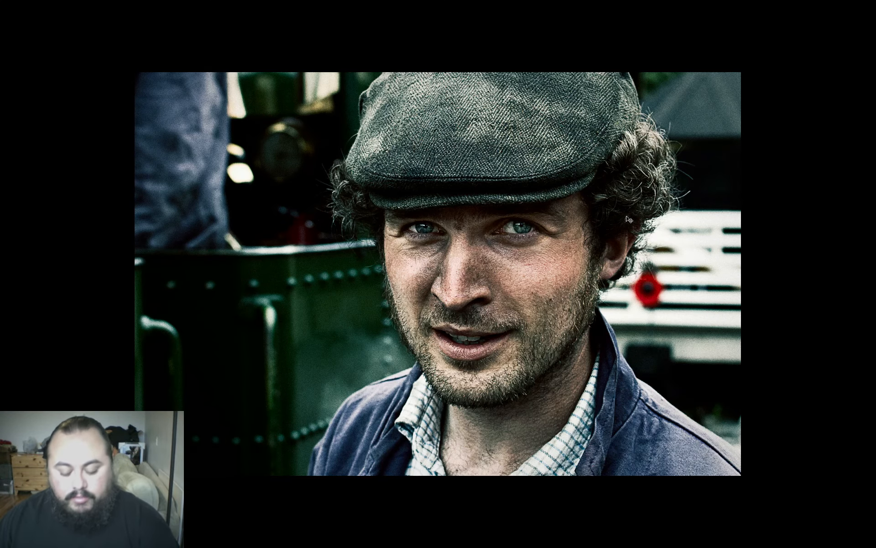
key("super+0")
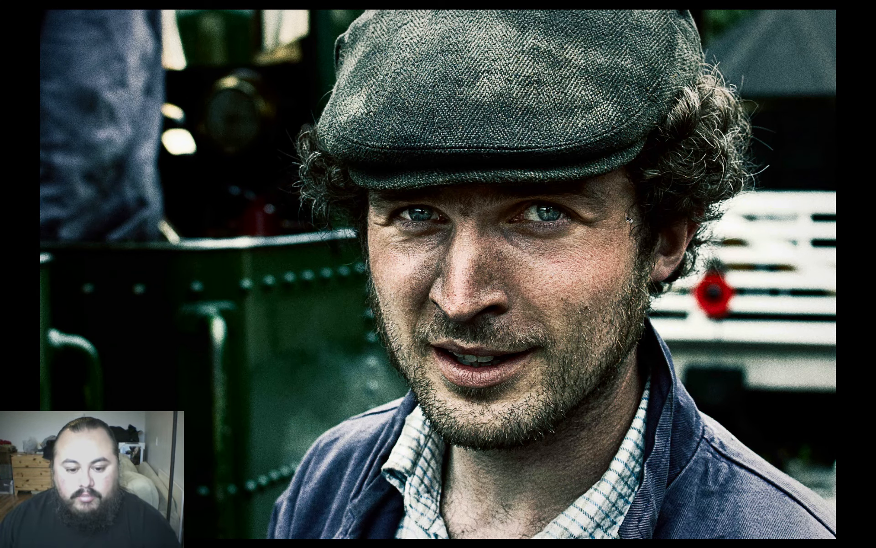
key("super+minus")
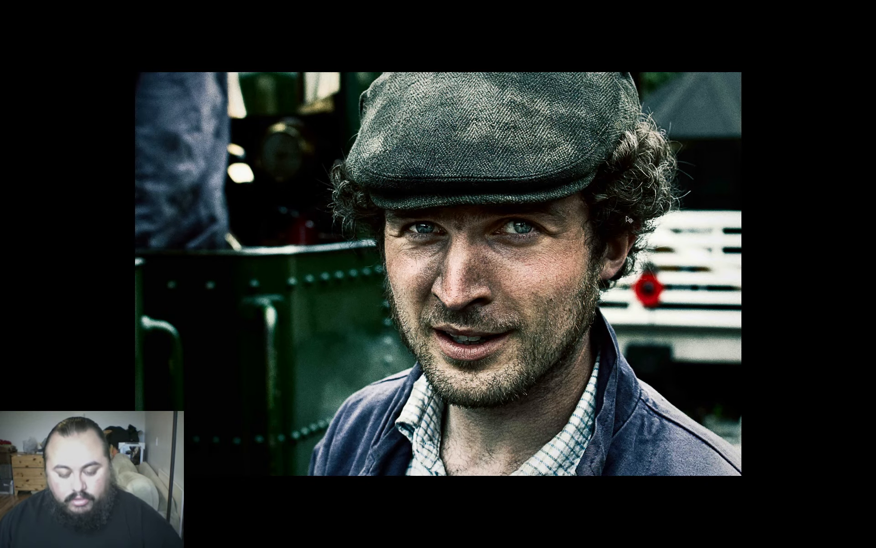
key("f")
key("f")
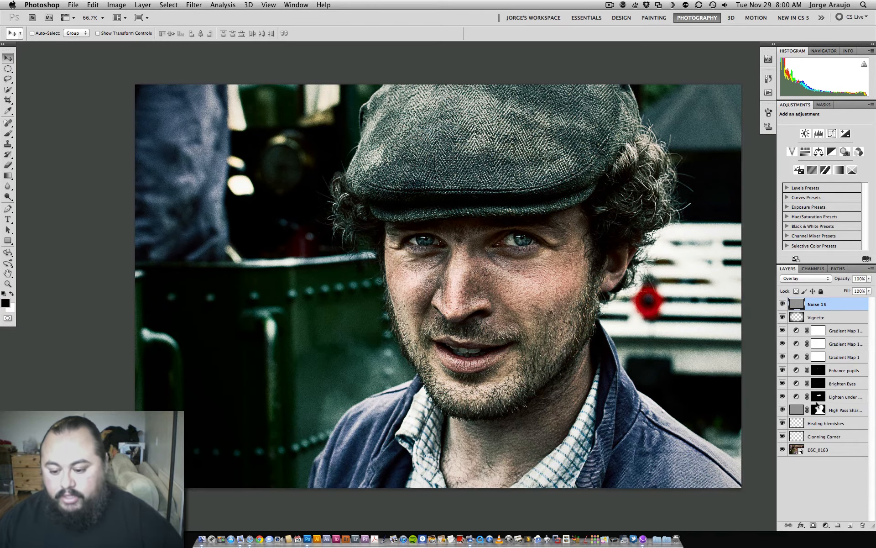
Select all layers from Clonning Corner up to Noise 15 and create a new layer group named "PSD Adjustments".
left_click(824, 437)
left_click(831, 307, "shift")
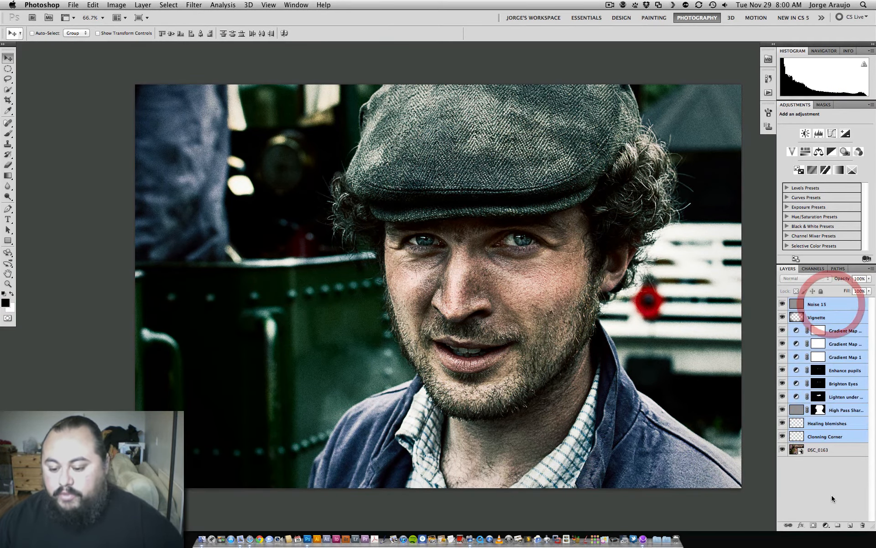
left_click(838, 525, "alt")
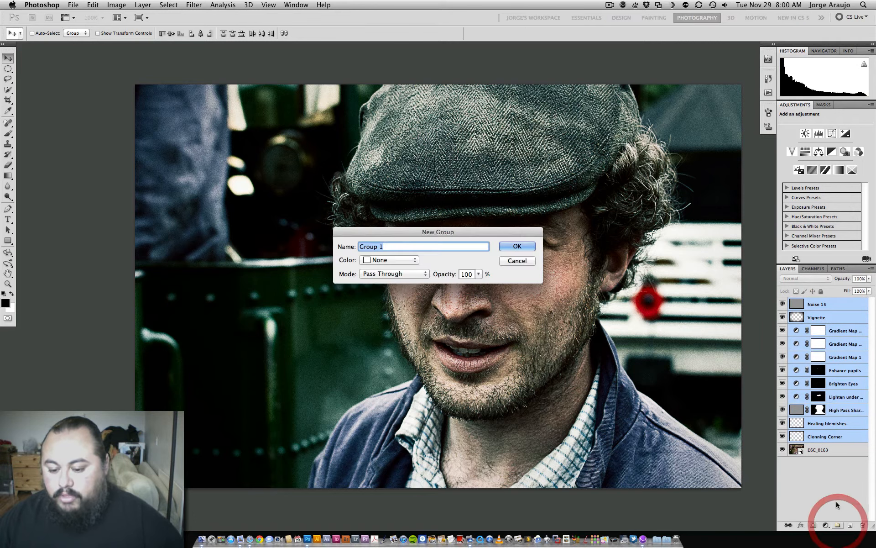
type("P")
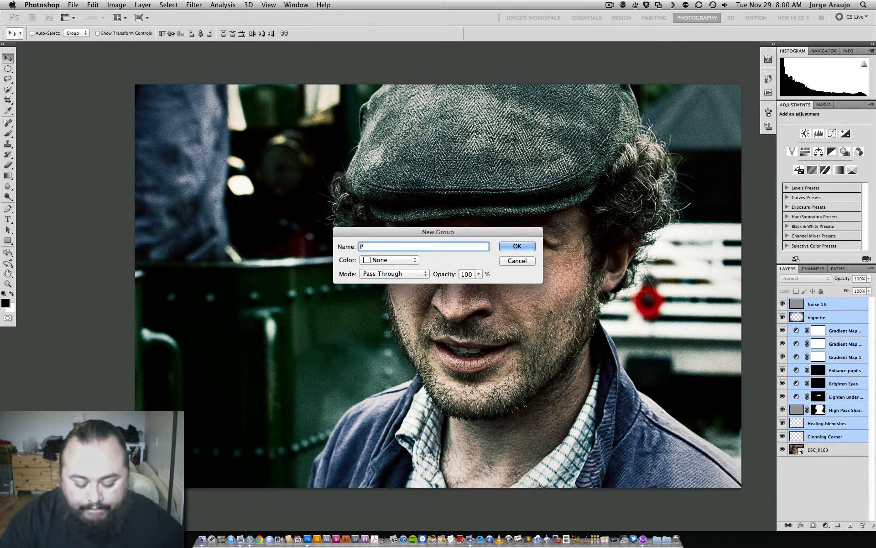
type("SD Adjus")
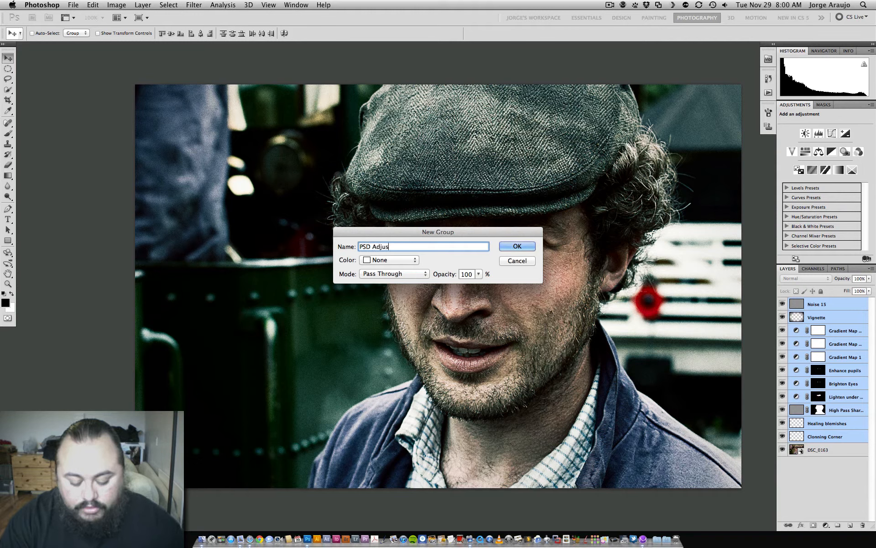
type("tments")
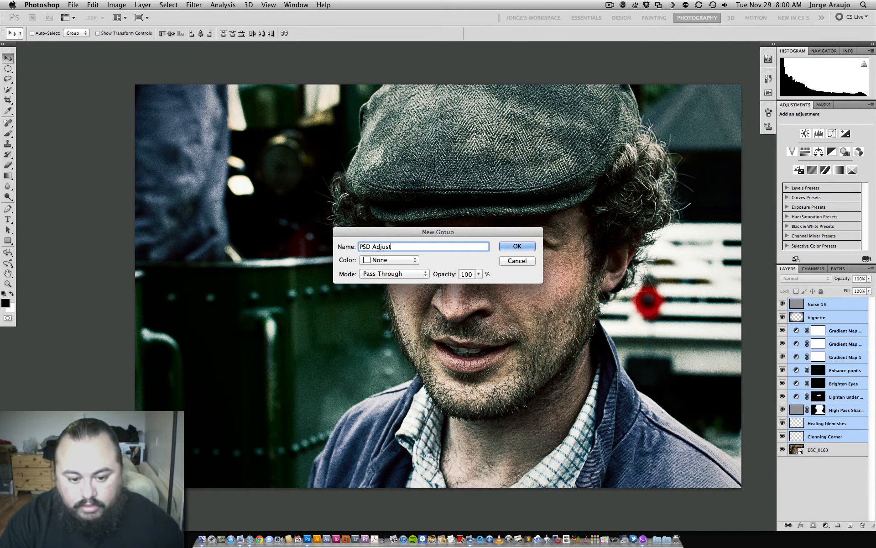
key("Return")
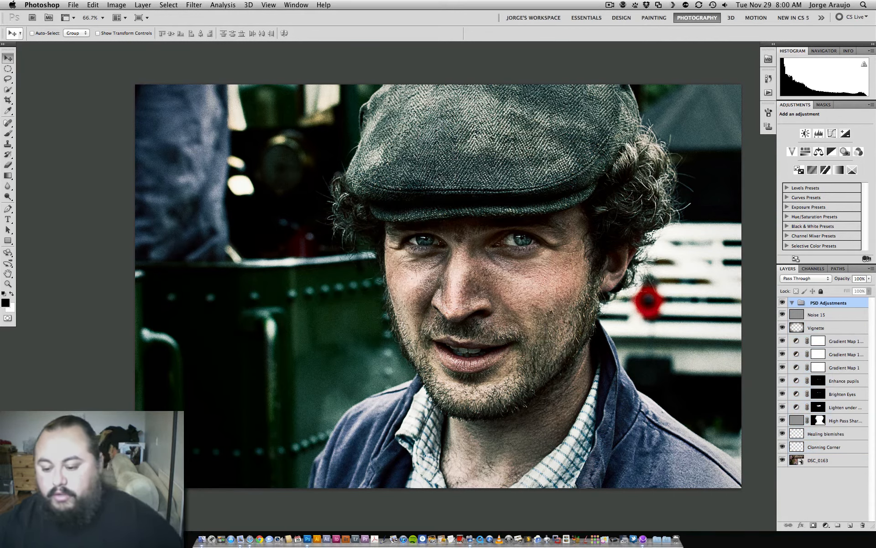
Move the layers from Noise 15 down to Clonning Corner into the PSD Adjustments group, collapse the group and deselect it.
left_click(822, 315)
left_click(815, 445, "shift")
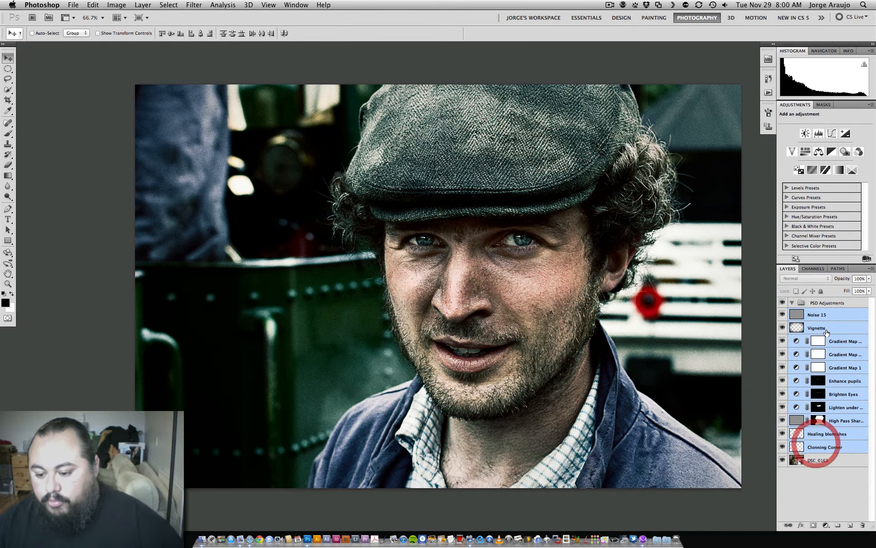
left_click_drag(816, 445, 799, 304)
left_click(792, 302)
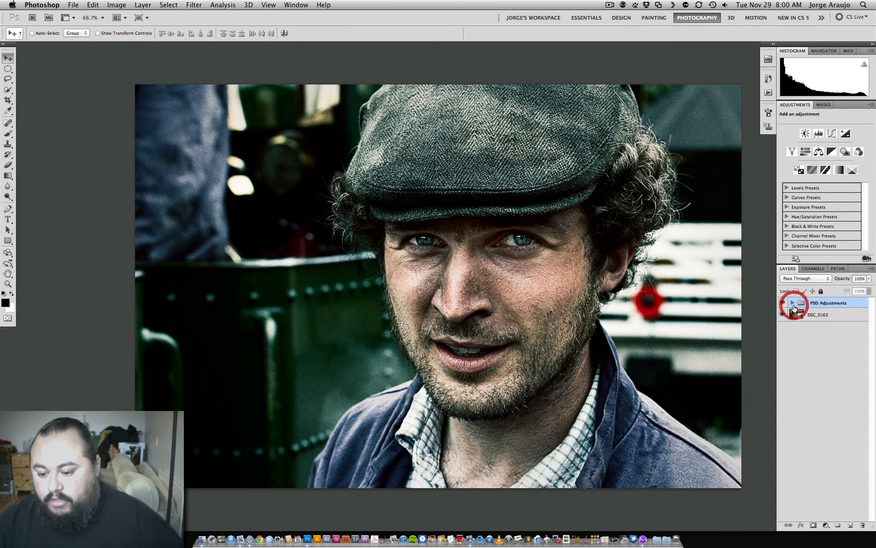
left_click(830, 386)
Compare the original photo with the finished retouch by hiding and showing the PSD Adjustments group, leaving it visible.
left_click(783, 303)
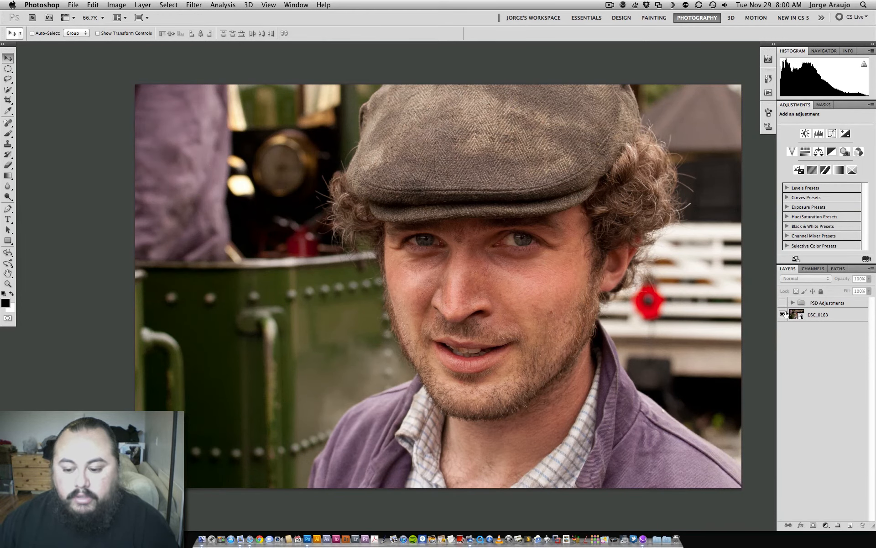
left_click(783, 302)
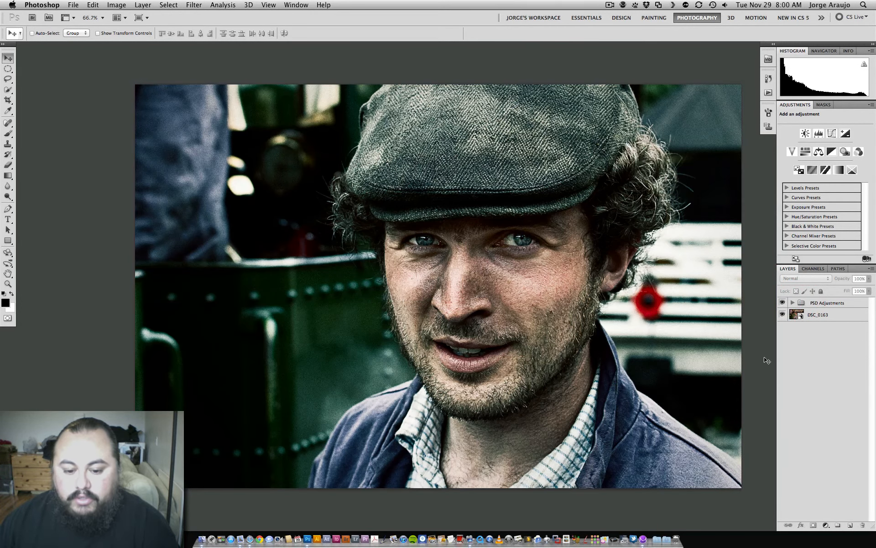
left_click(783, 303)
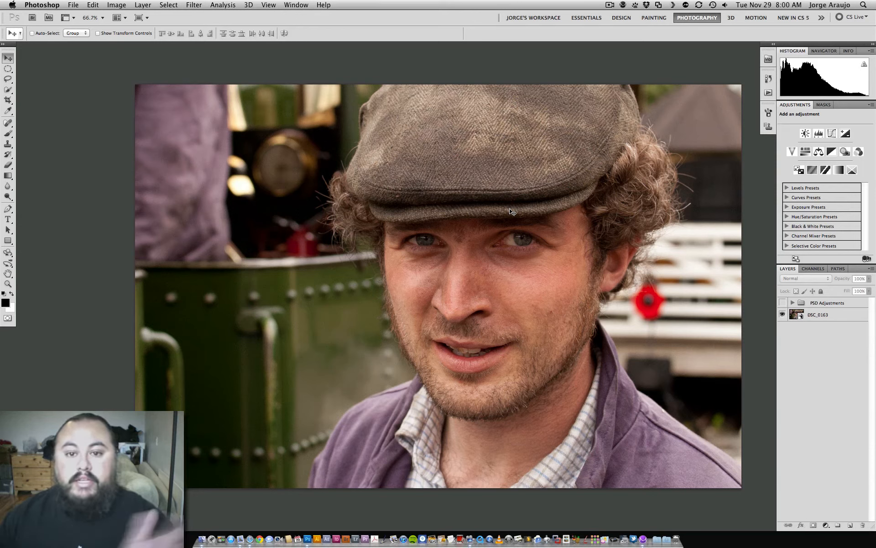
left_click(783, 303)
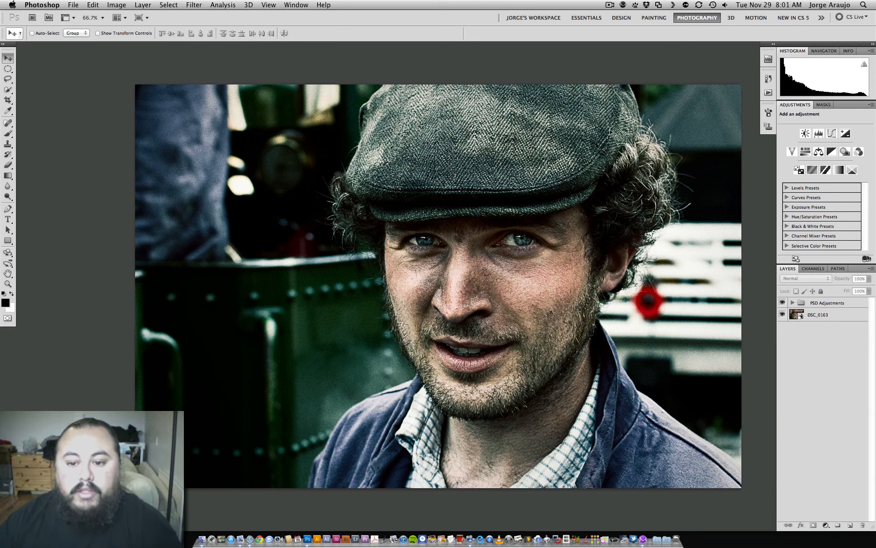
left_click(610, 5)
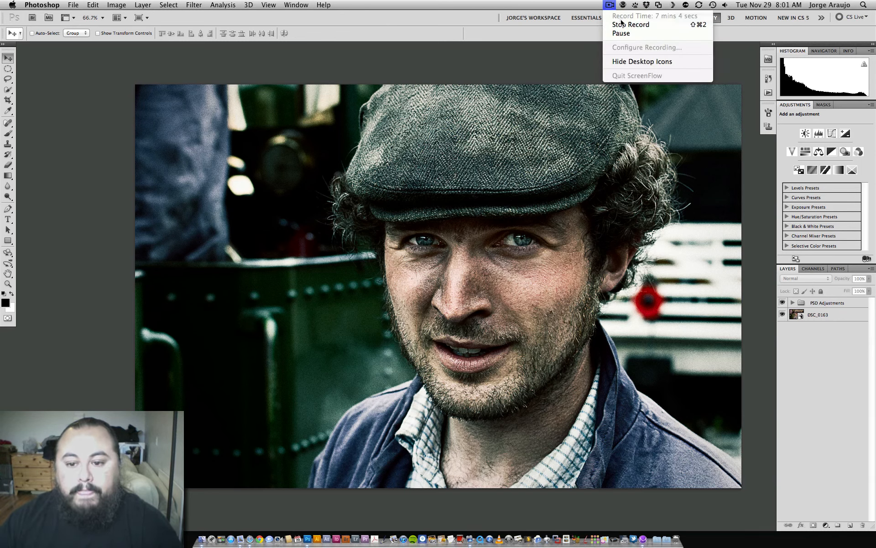
left_click(628, 24)
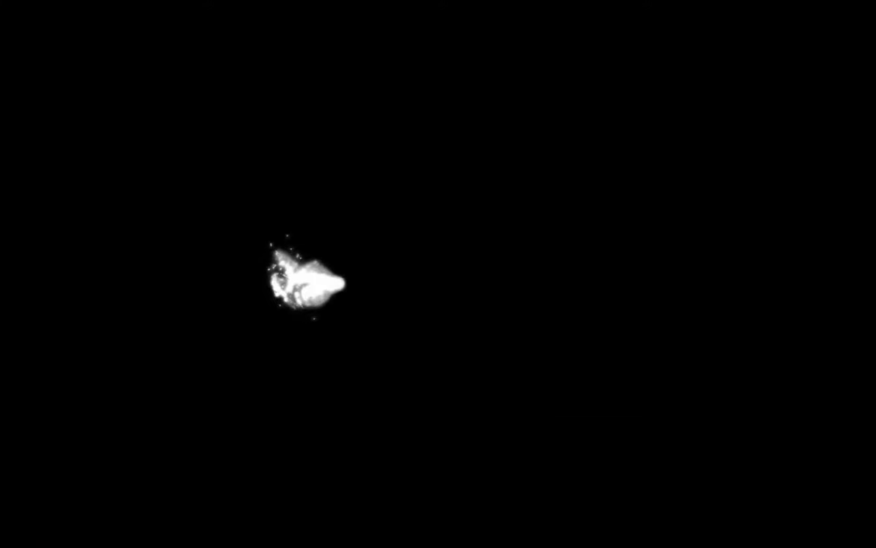